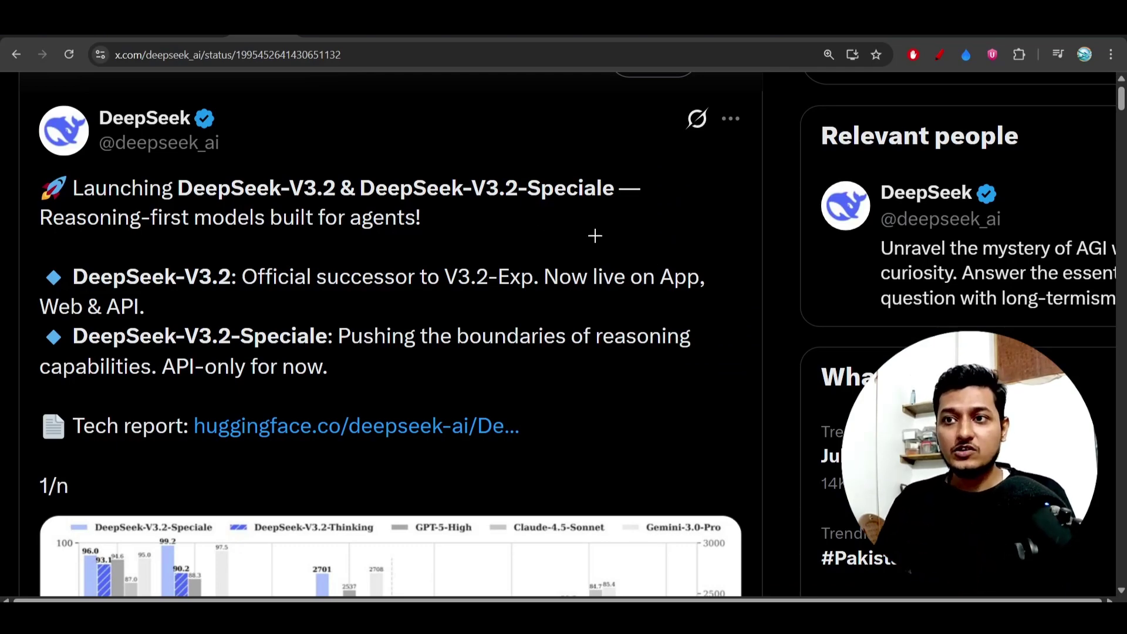
Underline 'DeepSeek-V3.2' and 'successor to V3.2-Exp' in the launch tweet.
left_click_drag(242, 202, 343, 204)
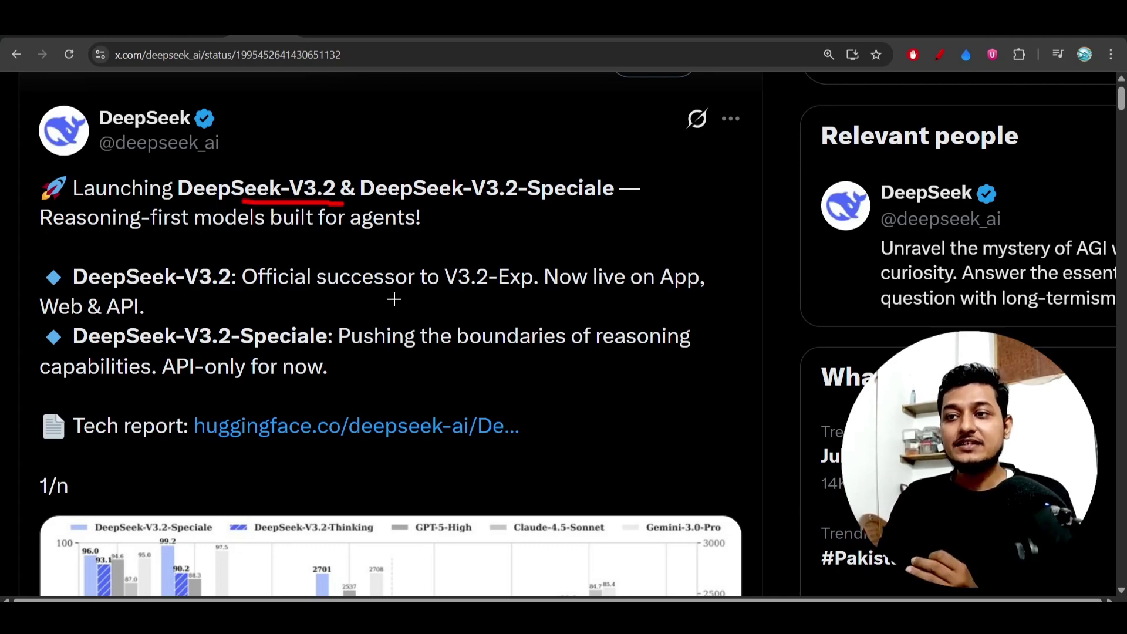
left_click_drag(382, 298, 517, 295)
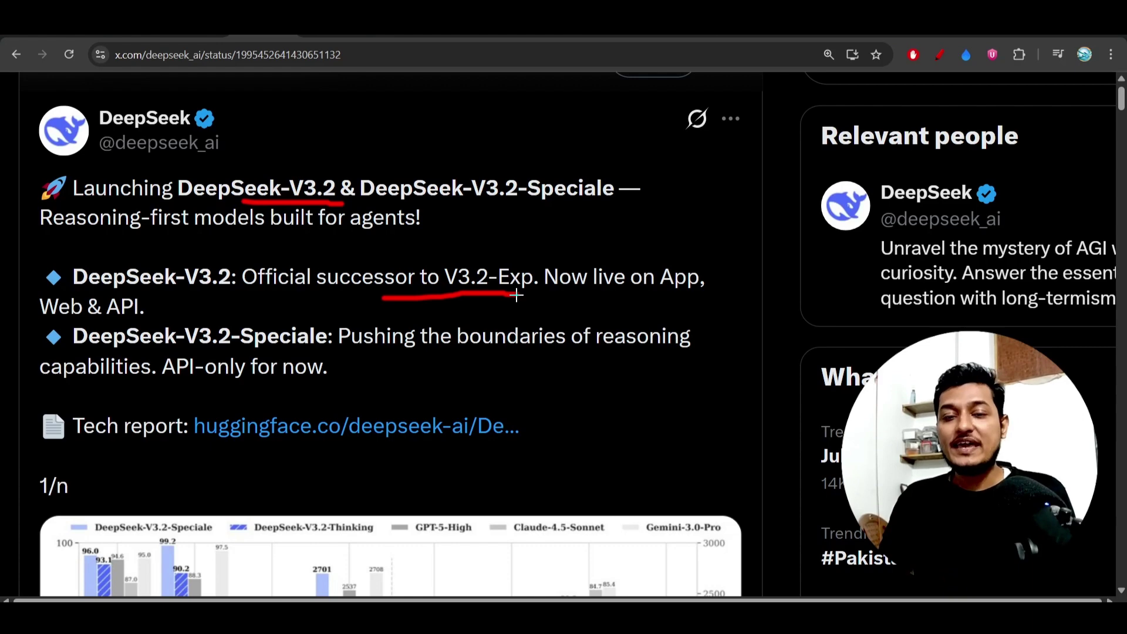
On the zoomed API docs, underline the 2025/09/29 date, V3.2-Exp and V3.2 release entries.
key("ctrl+Tab")
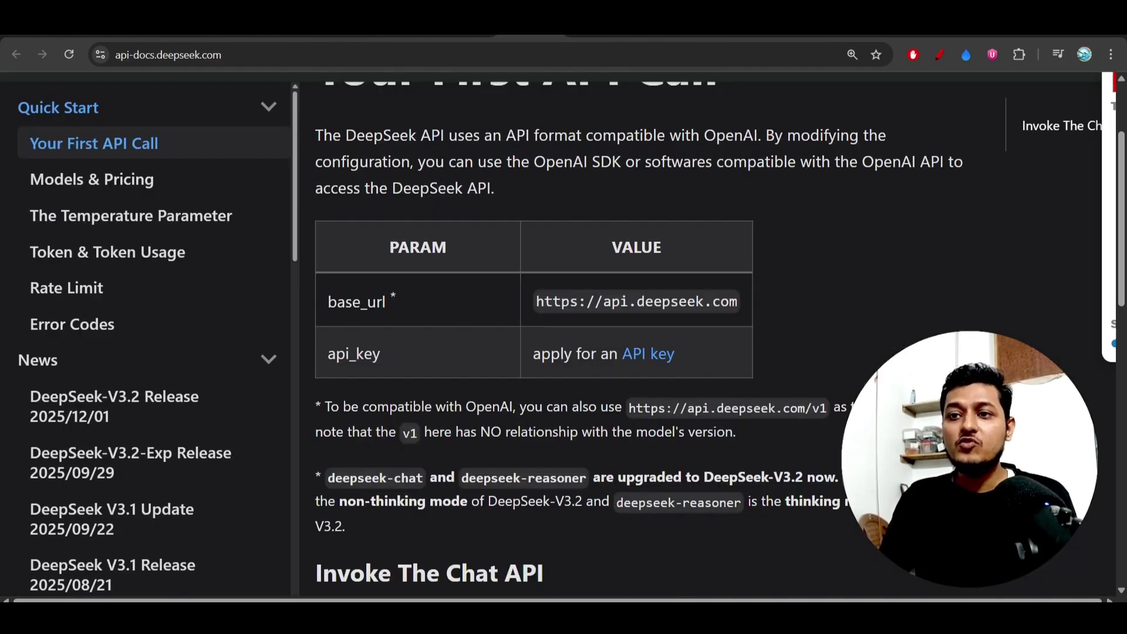
key("ctrl+plus")
key("ctrl+plus")
key("ctrl+plus")
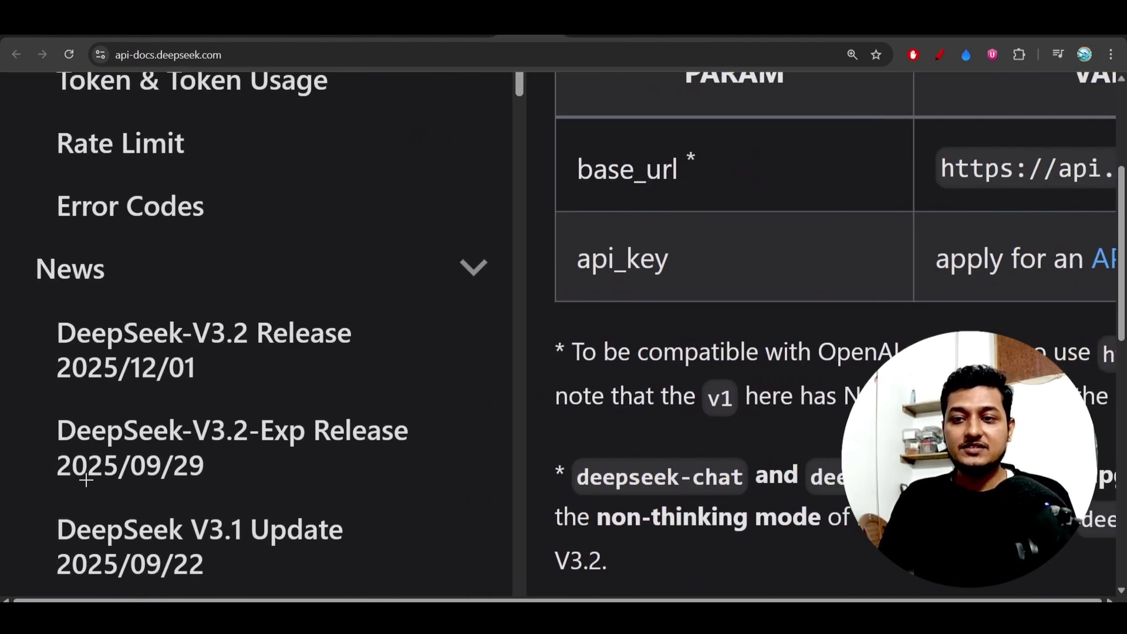
left_click_drag(85, 493, 235, 491)
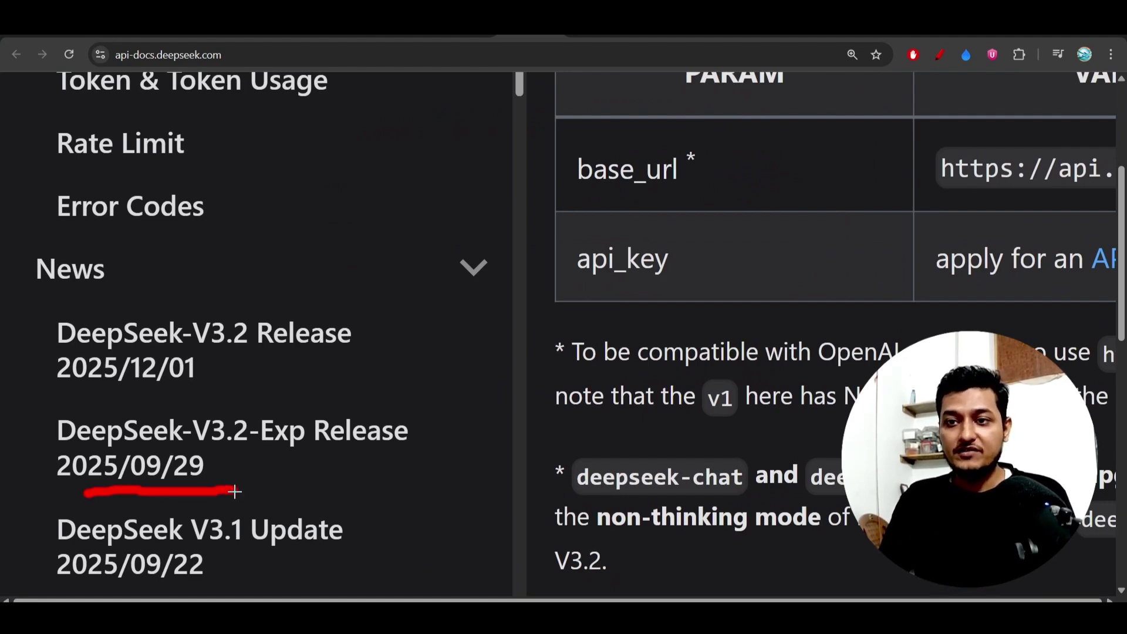
left_click_drag(216, 449, 330, 453)
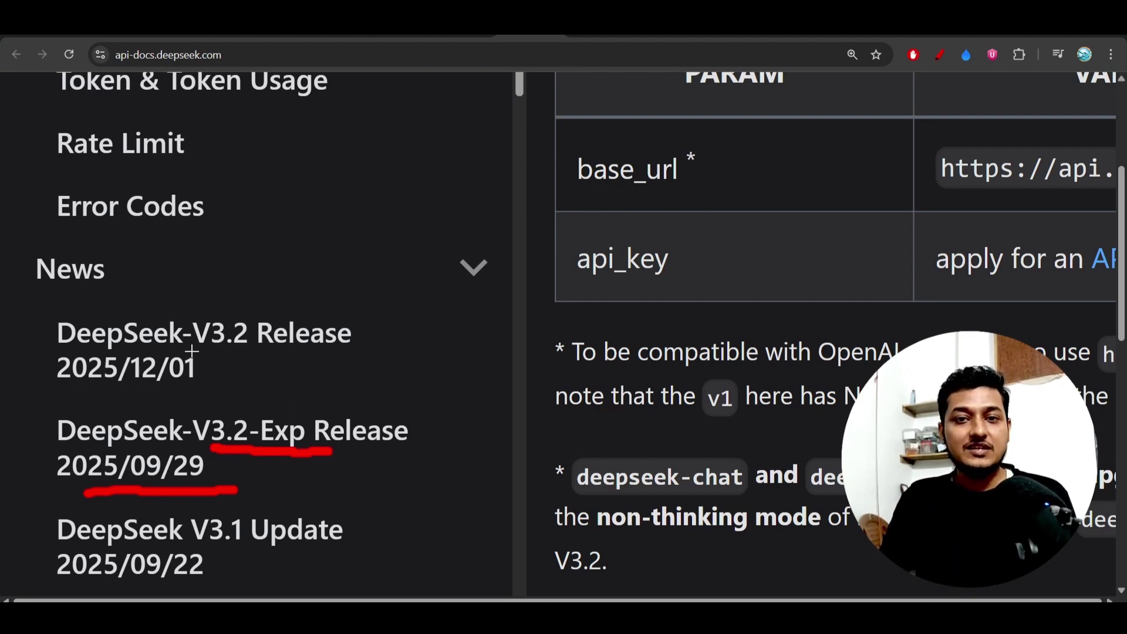
left_click_drag(191, 351, 265, 355)
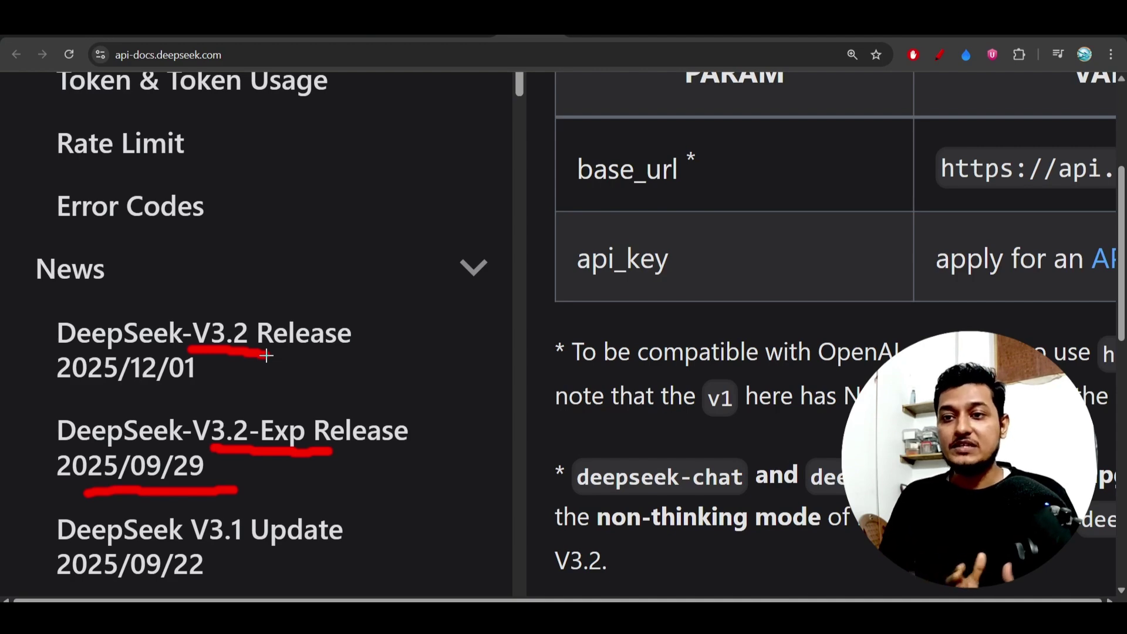
key("ctrl+minus")
key("ctrl+minus")
key("ctrl+minus")
key("ctrl+minus")
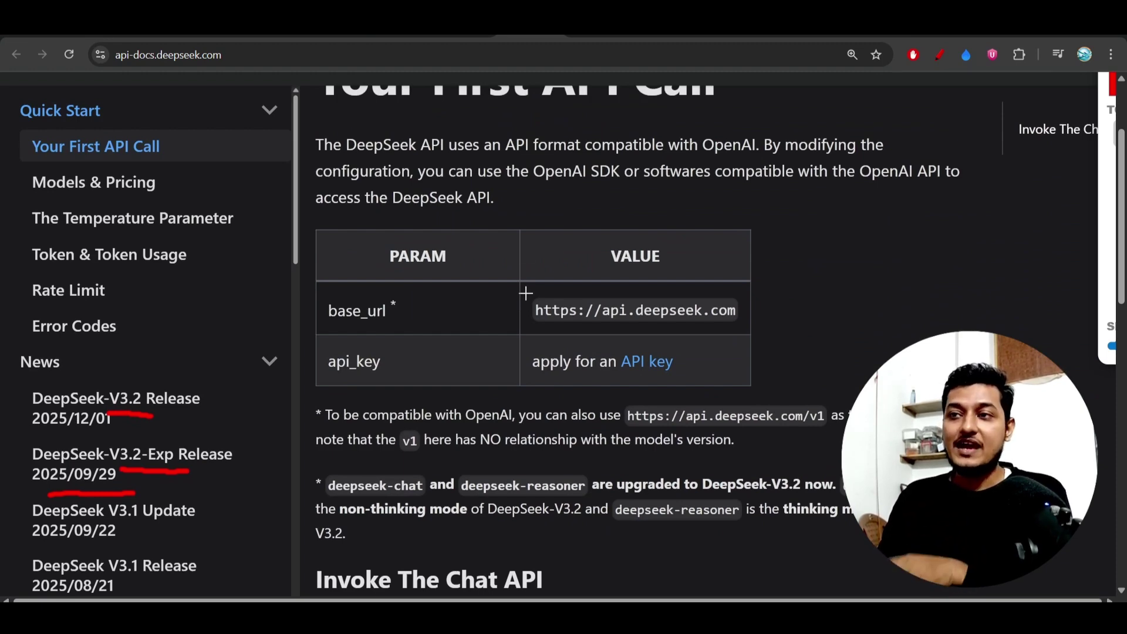
key("ctrl+Tab")
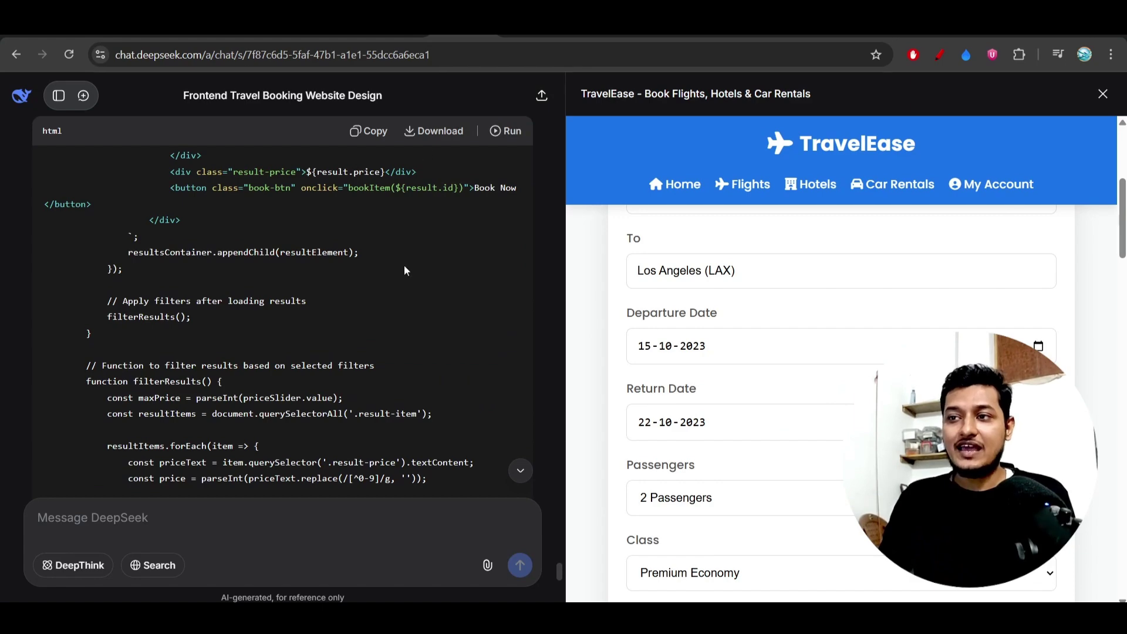
Scroll back through the TravelEase code, then return via Hugging Face to the launch tweet.
scroll(396, 298, "up", 5)
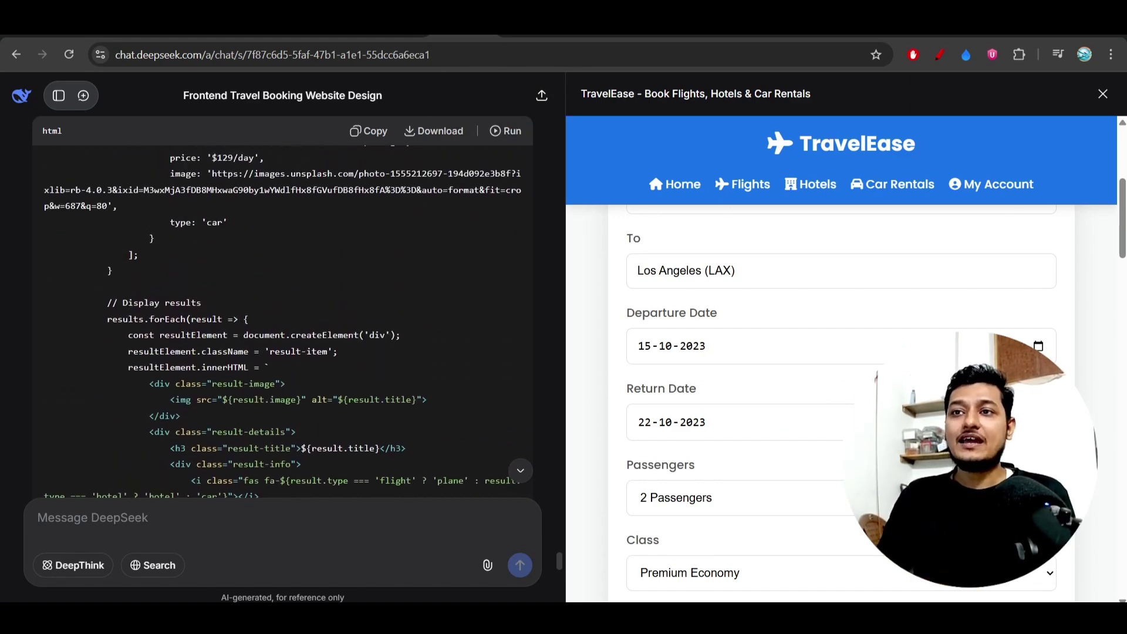
key("ctrl+Tab")
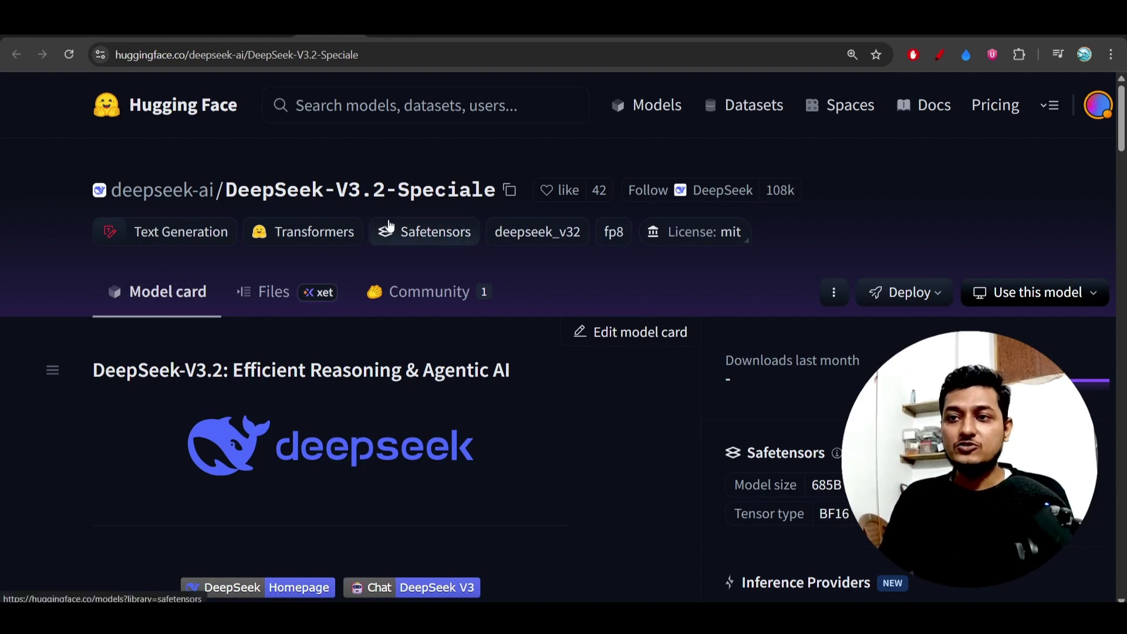
key("ctrl+Tab")
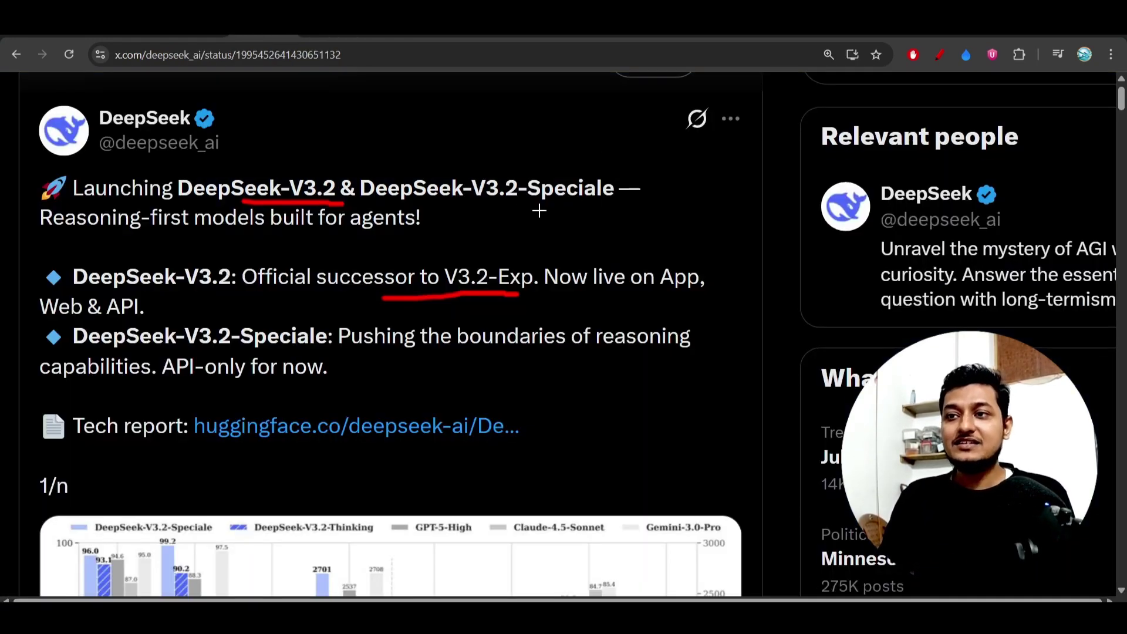
Mark V3.2-Speciale in the tweet and chart legend, circle Gemini-3.0-Pro, and box the Codeforces bars.
left_click_drag(386, 205, 565, 213)
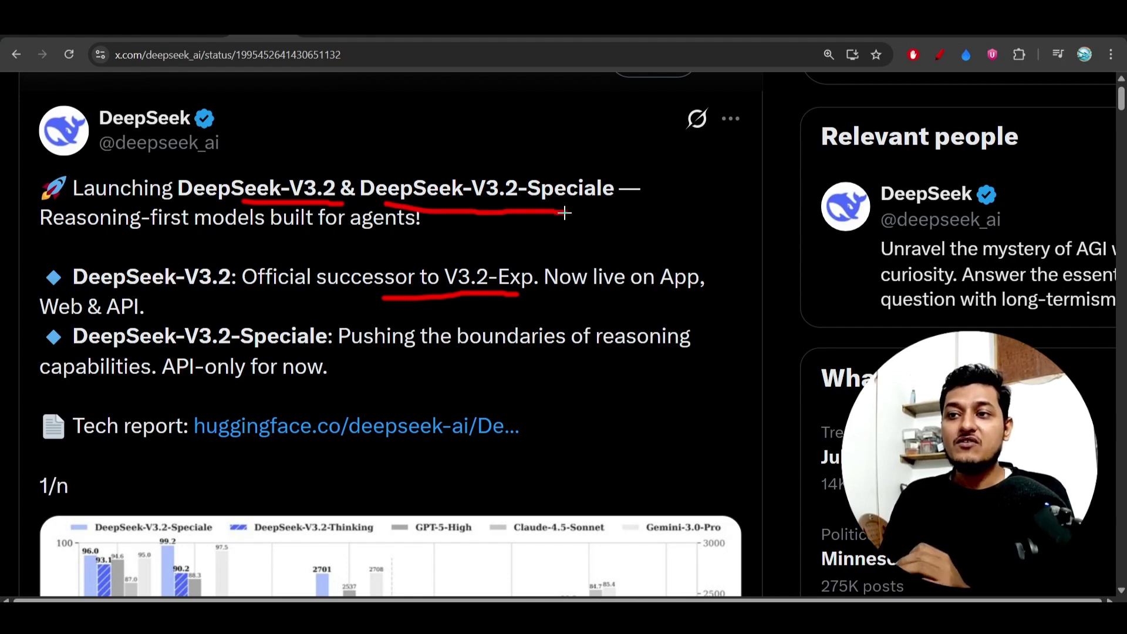
mouse_move(606, 209)
left_mouse_down()
mouse_move(649, 184)
mouse_move(511, 156)
mouse_move(382, 166)
mouse_move(360, 200)
mouse_move(502, 213)
mouse_move(619, 199)
left_mouse_up()
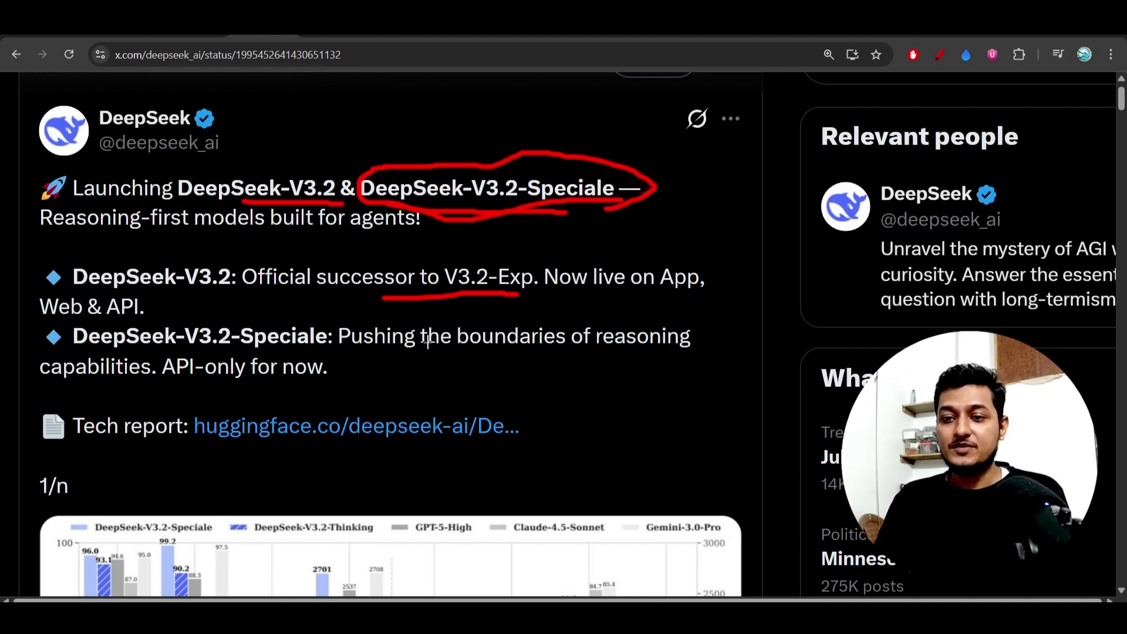
scroll(428, 342, "down", 5)
mouse_move(724, 177)
left_mouse_down()
mouse_move(627, 171)
mouse_move(633, 209)
mouse_move(699, 216)
mouse_move(736, 201)
mouse_move(718, 184)
left_mouse_up()
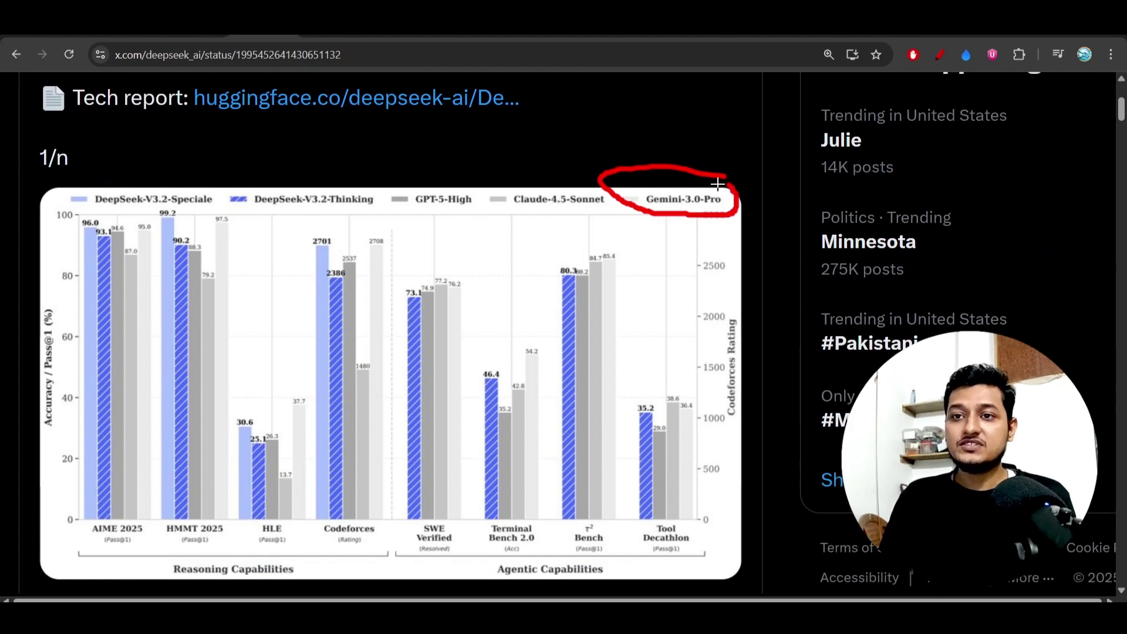
left_click_drag(142, 210, 211, 214)
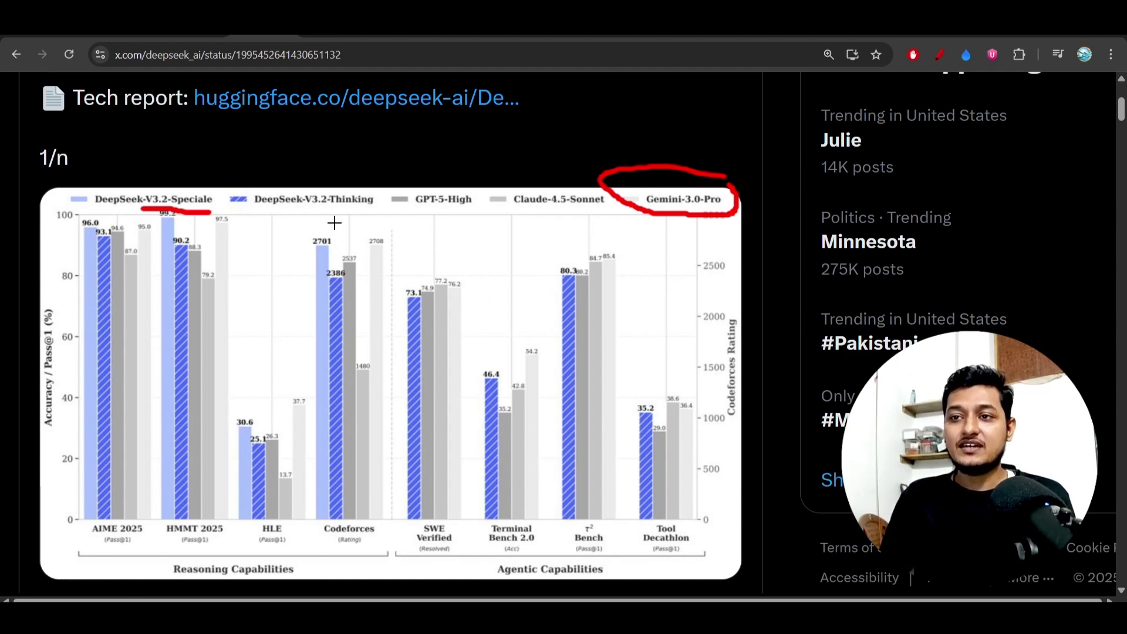
mouse_move(309, 222)
left_mouse_down()
mouse_move(382, 226)
mouse_move(391, 304)
left_mouse_up()
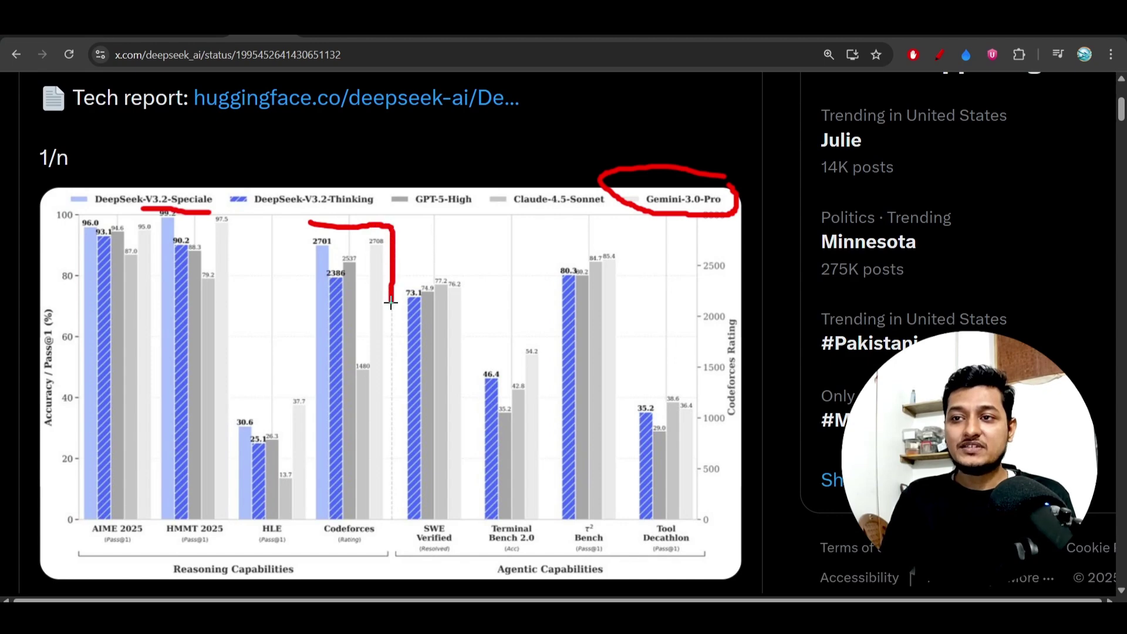
mouse_move(314, 223)
left_mouse_down()
mouse_move(299, 254)
mouse_move(302, 327)
left_mouse_up()
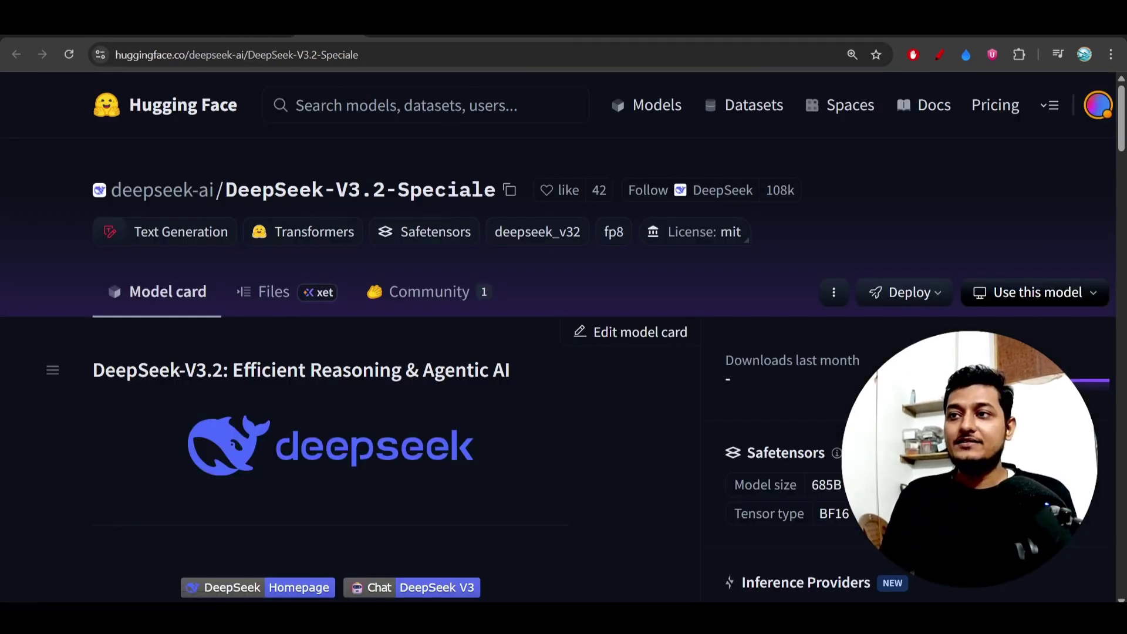
Underline the DeepSeek-V3.2 model name on its Hugging Face page, then return to Speciale.
left_click(731, 36)
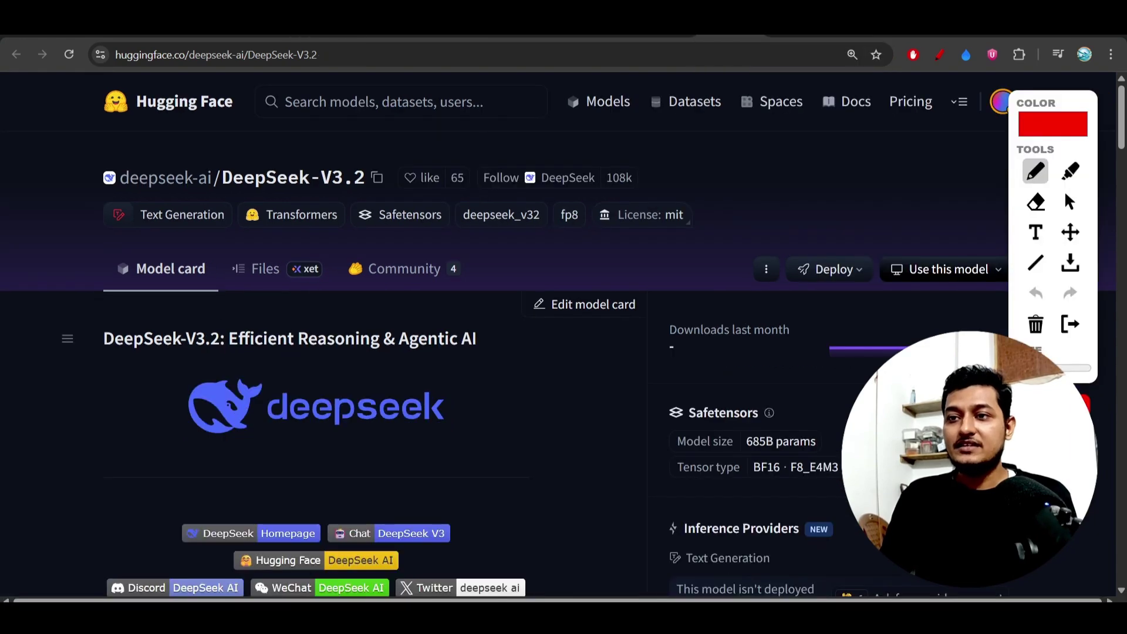
left_click_drag(287, 195, 368, 194)
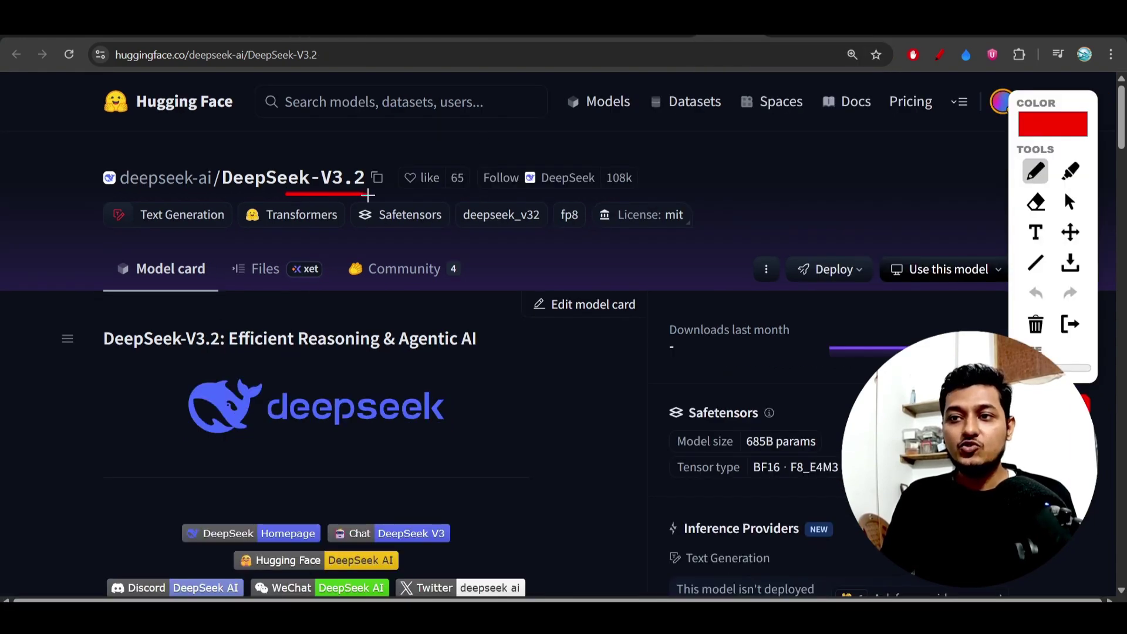
left_click(329, 37)
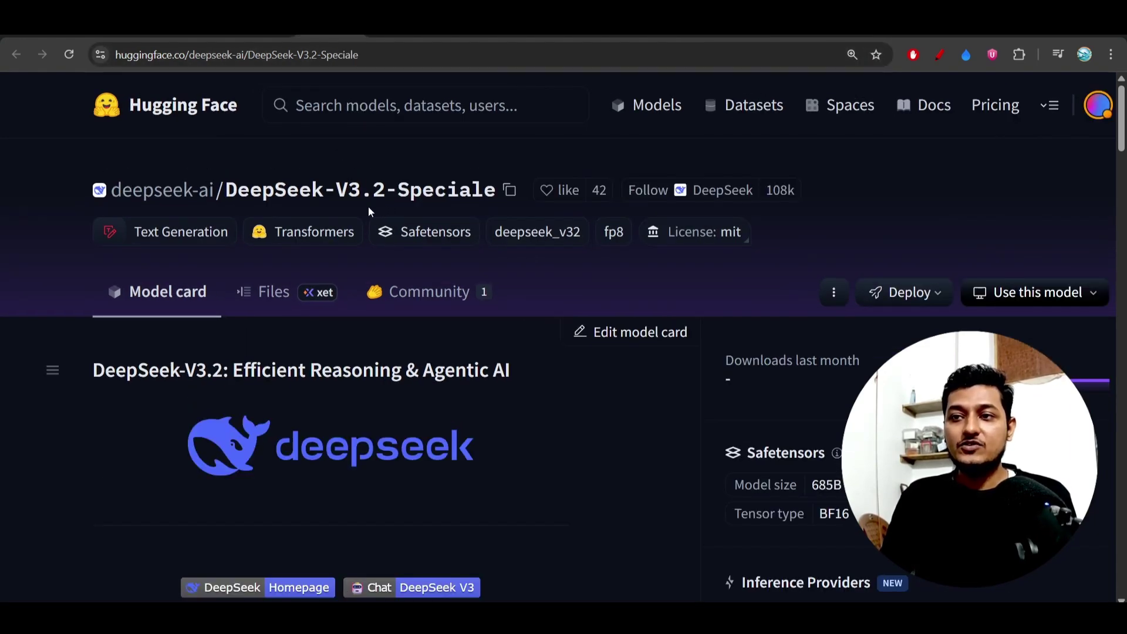
Underline V3.2 matching GPT-5, Speciale surpassing GPT-5, and reasoning on par with Gemini-3.0-Pro.
scroll(617, 262, "down", 12)
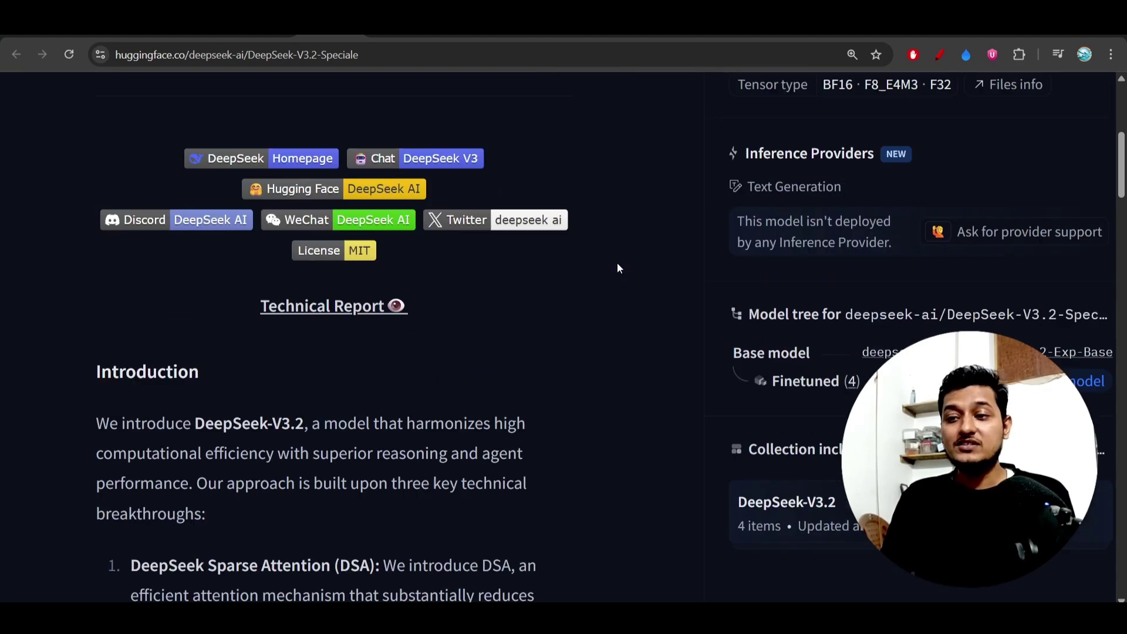
scroll(617, 268, "down", 3)
key("ctrl+plus")
key("ctrl+plus")
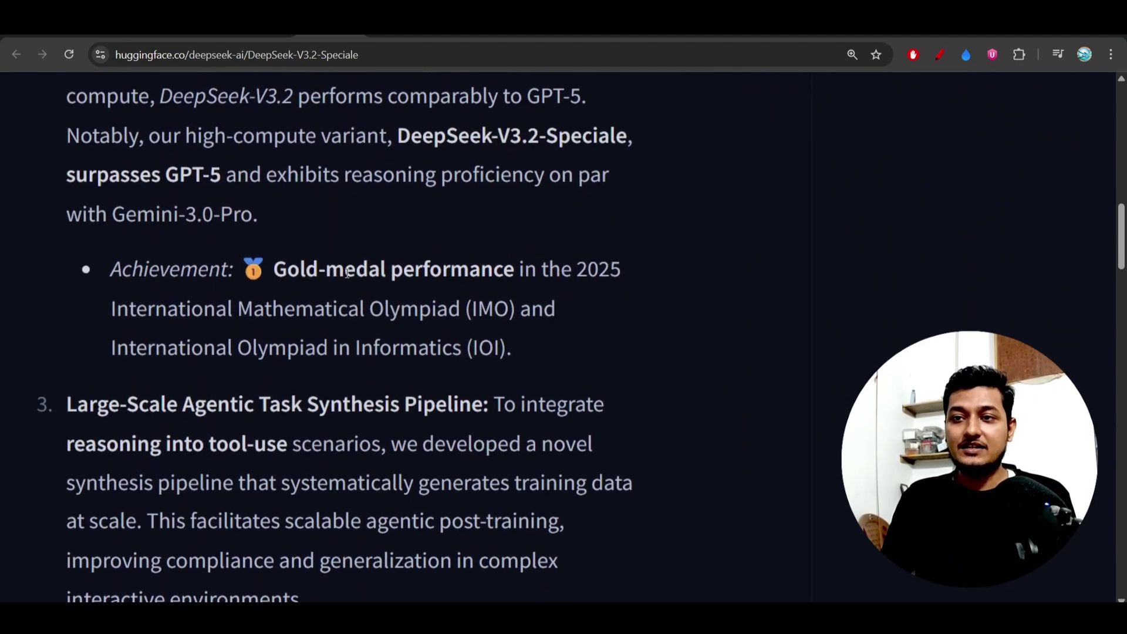
left_click(938, 55)
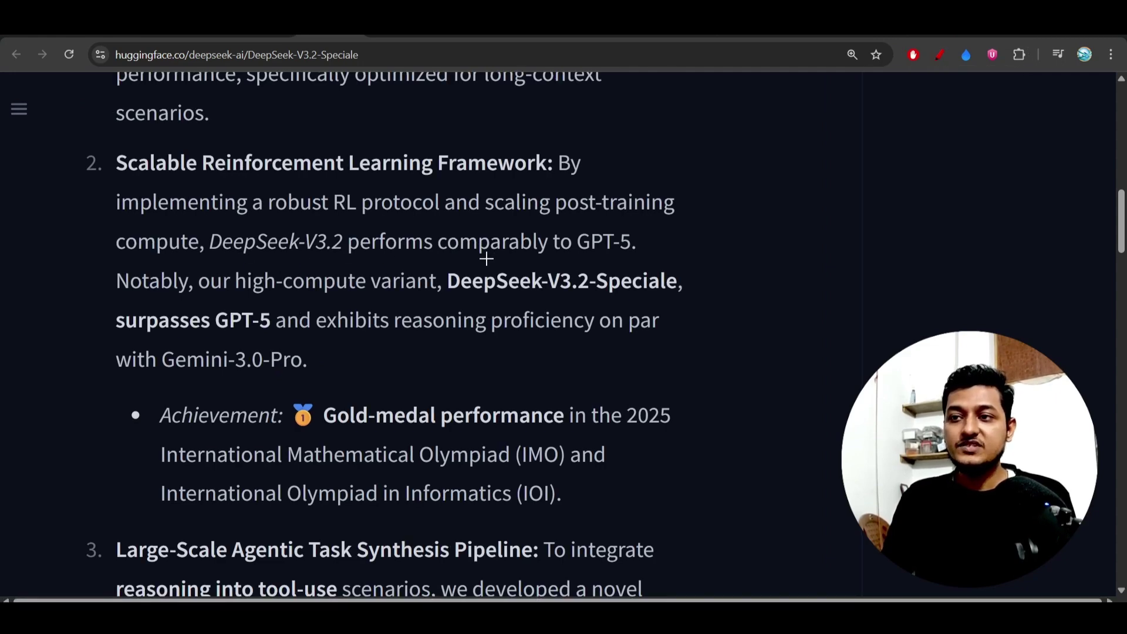
left_click_drag(211, 261, 643, 260)
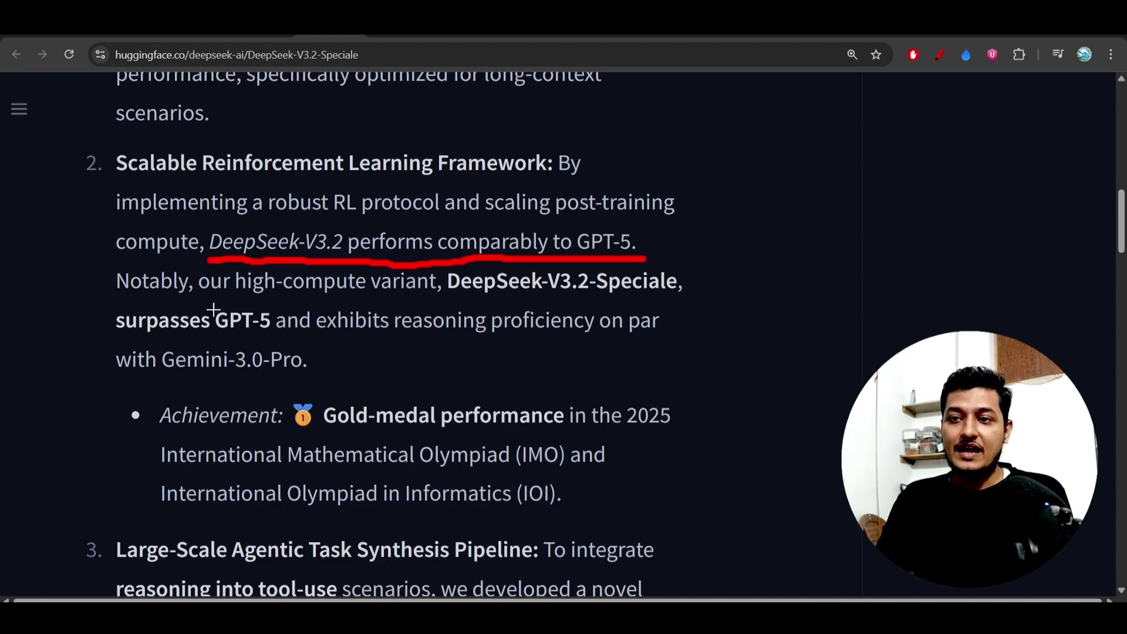
left_click_drag(195, 304, 405, 301)
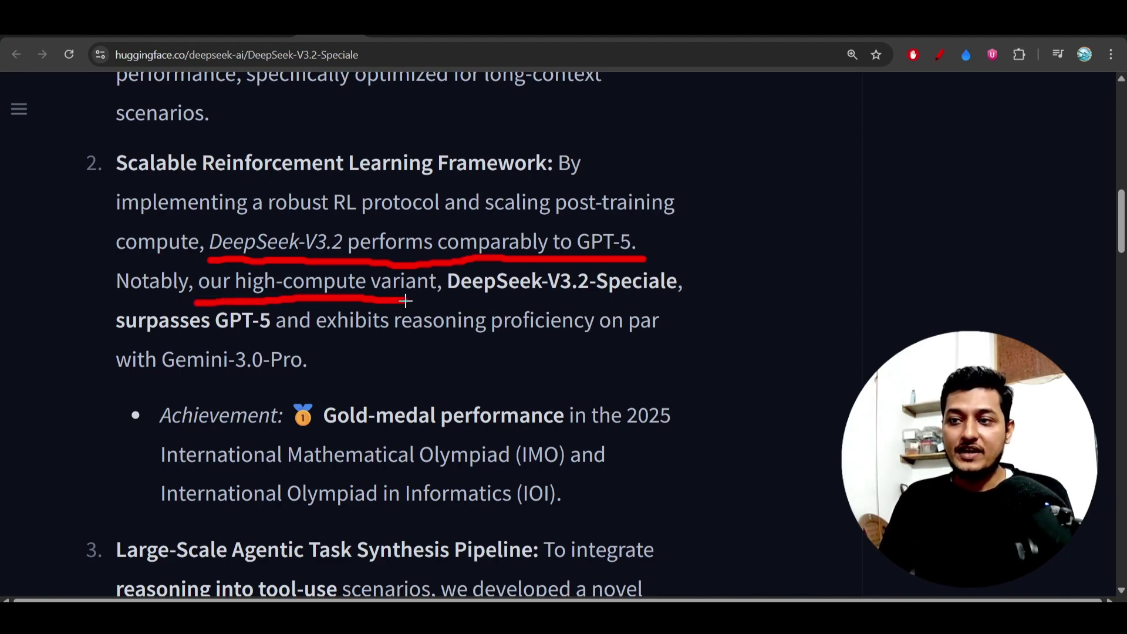
left_click_drag(499, 302, 661, 304)
left_click_drag(168, 341, 278, 338)
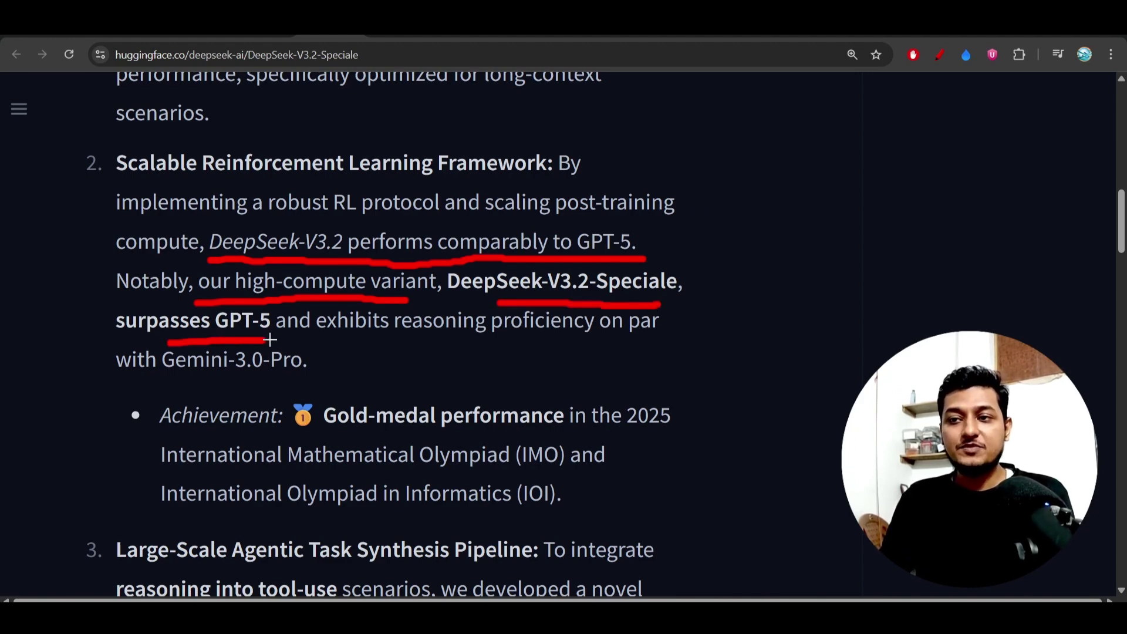
left_click_drag(364, 339, 621, 342)
left_click_drag(167, 376, 318, 378)
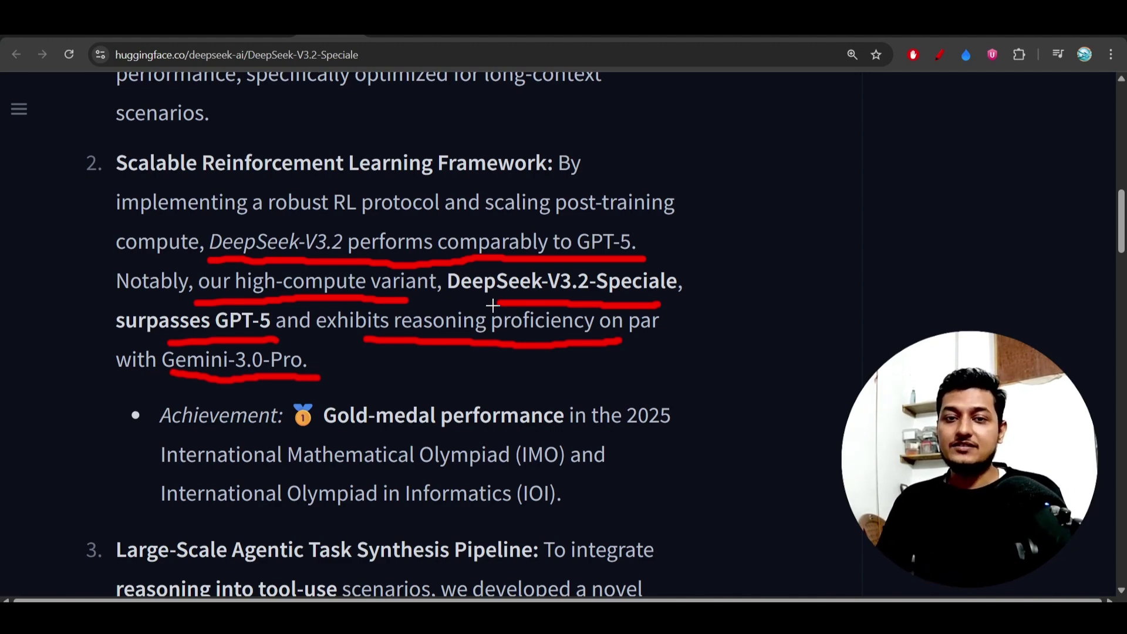
Underline the gold-medal achievements in the 2025 IMO and IOI, then scroll toward the chart.
scroll(493, 305, "down", 2)
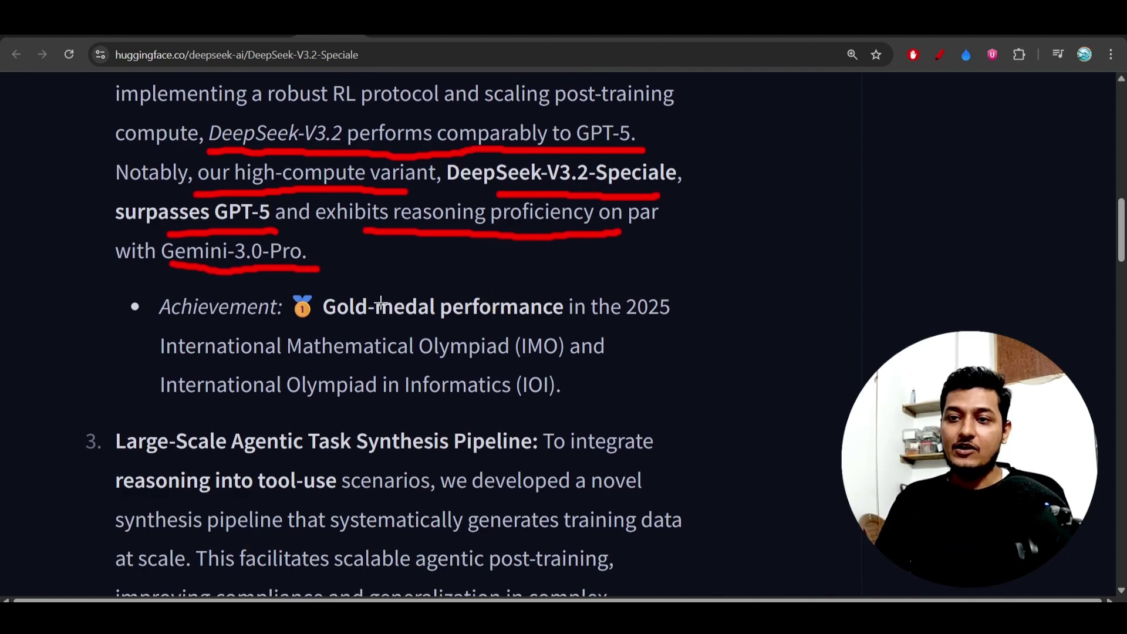
left_click_drag(156, 322, 260, 326)
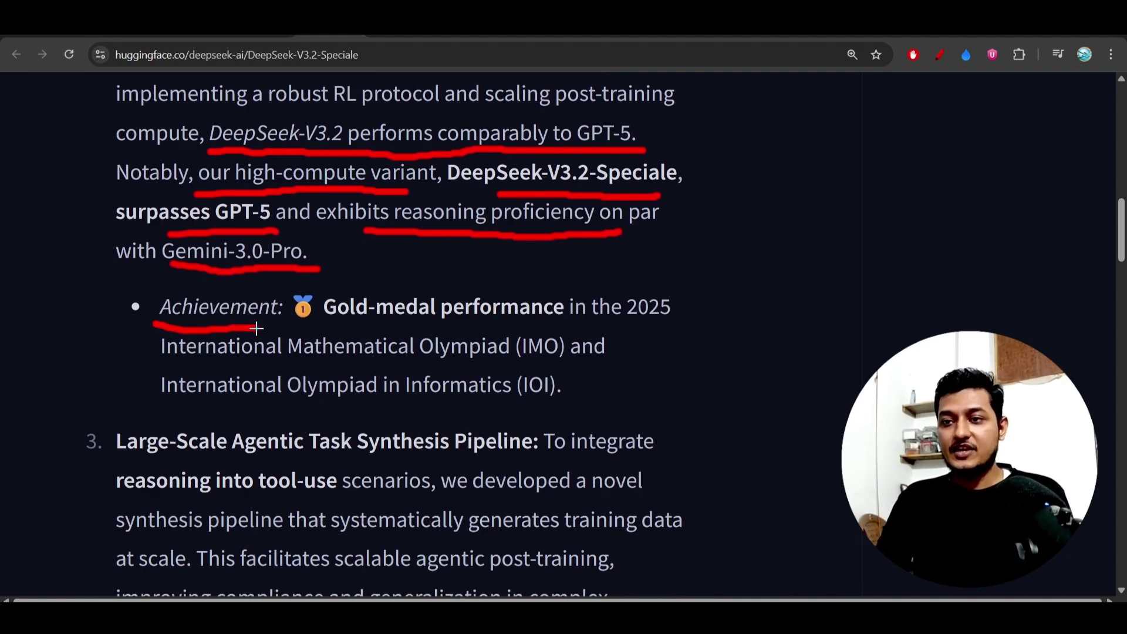
left_click_drag(343, 322, 660, 317)
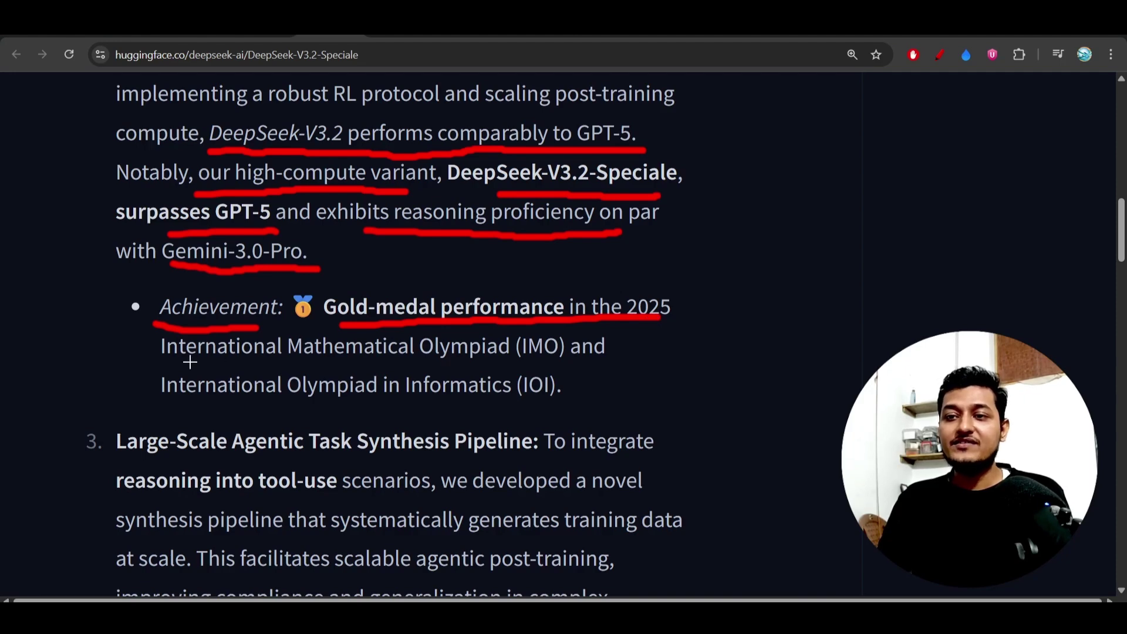
left_click_drag(190, 362, 556, 367)
left_click_drag(236, 405, 535, 409)
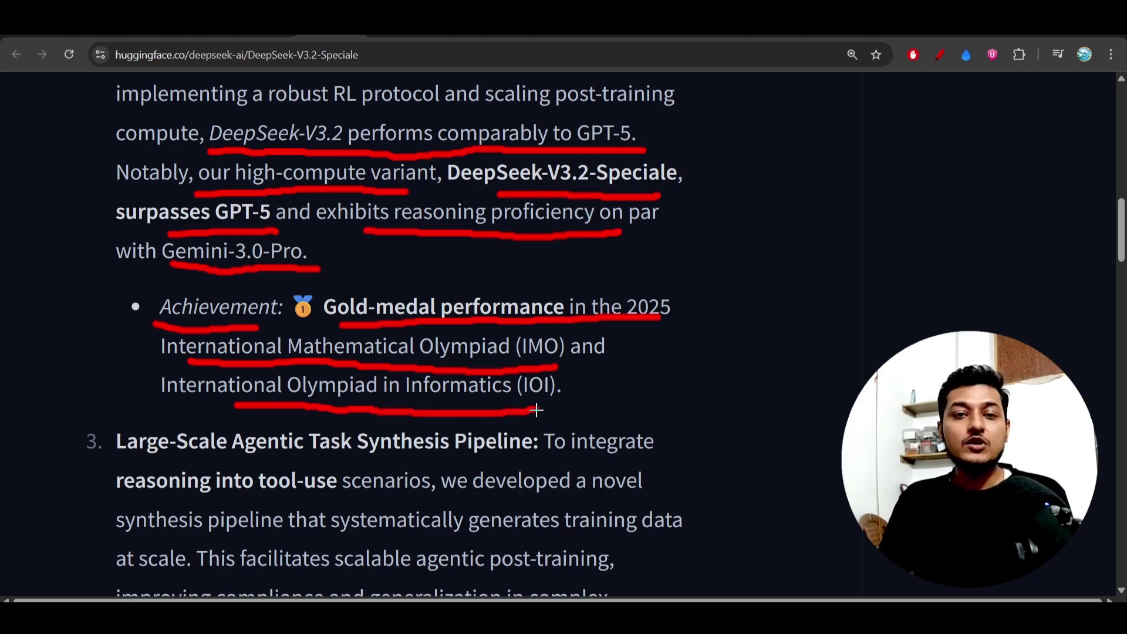
scroll(536, 409, "down", 4)
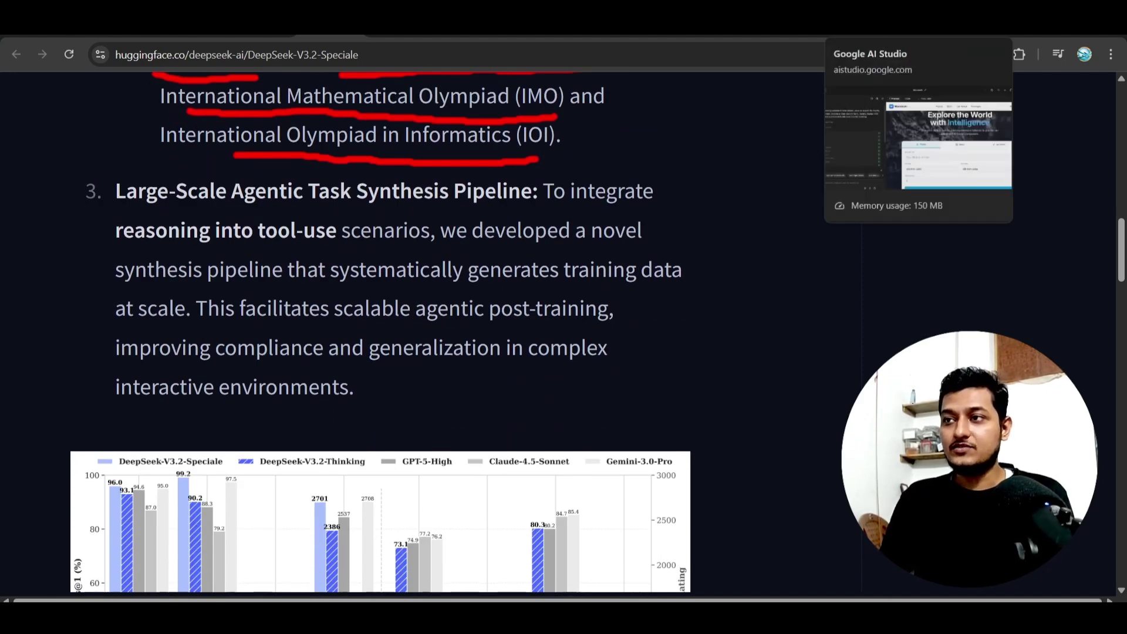
Pass the WanderAI AI Studio tab and Models & Pricing docs to reach the local TravelEase page.
left_click(880, 24)
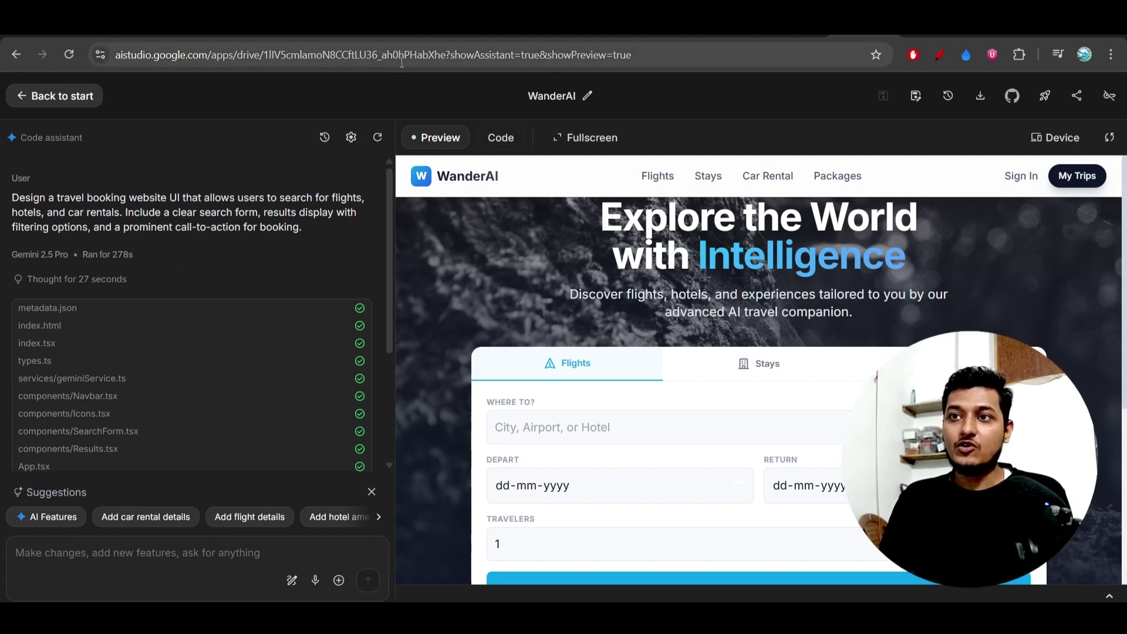
left_click(194, 23)
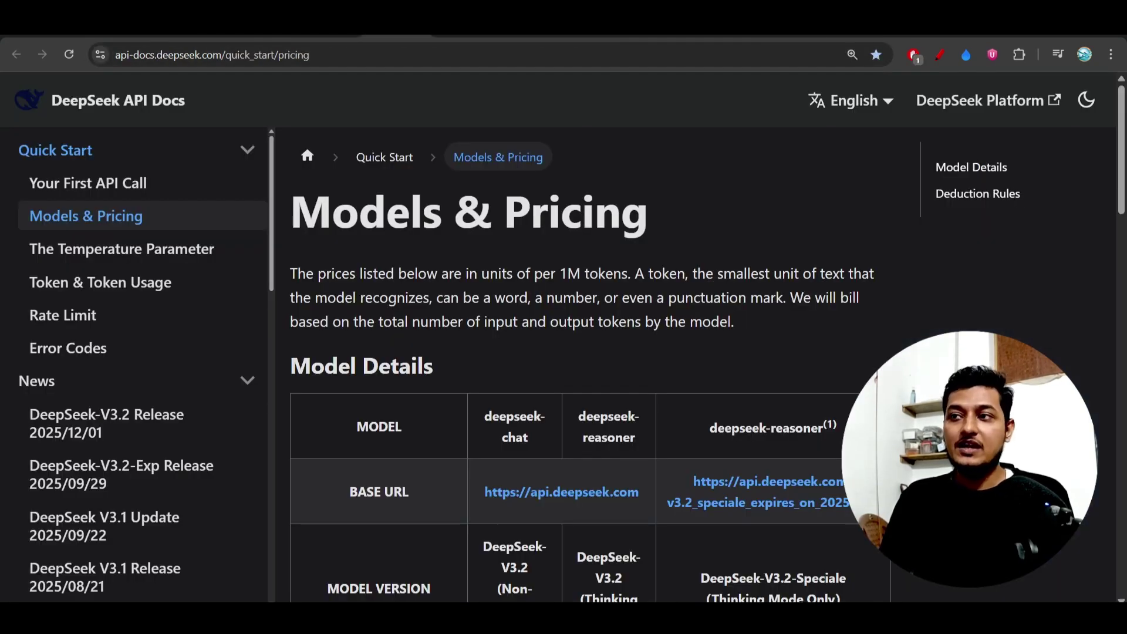
left_click(798, 23)
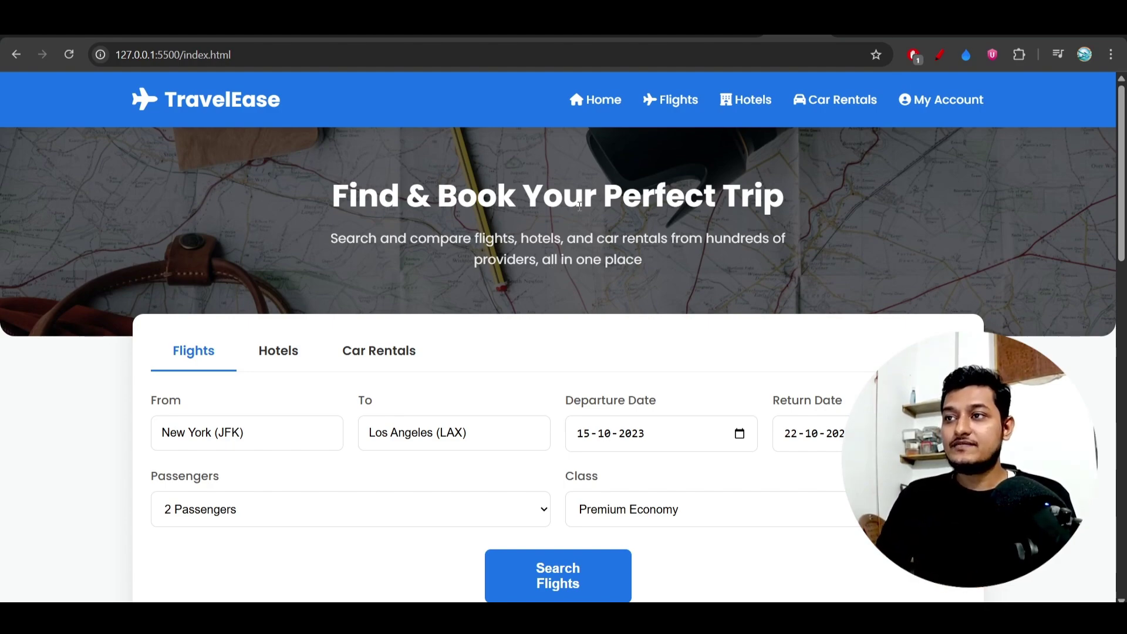
Glance at index.html in VS Code, then return to the DeepSeek chat's TravelEase code.
key("alt+Tab")
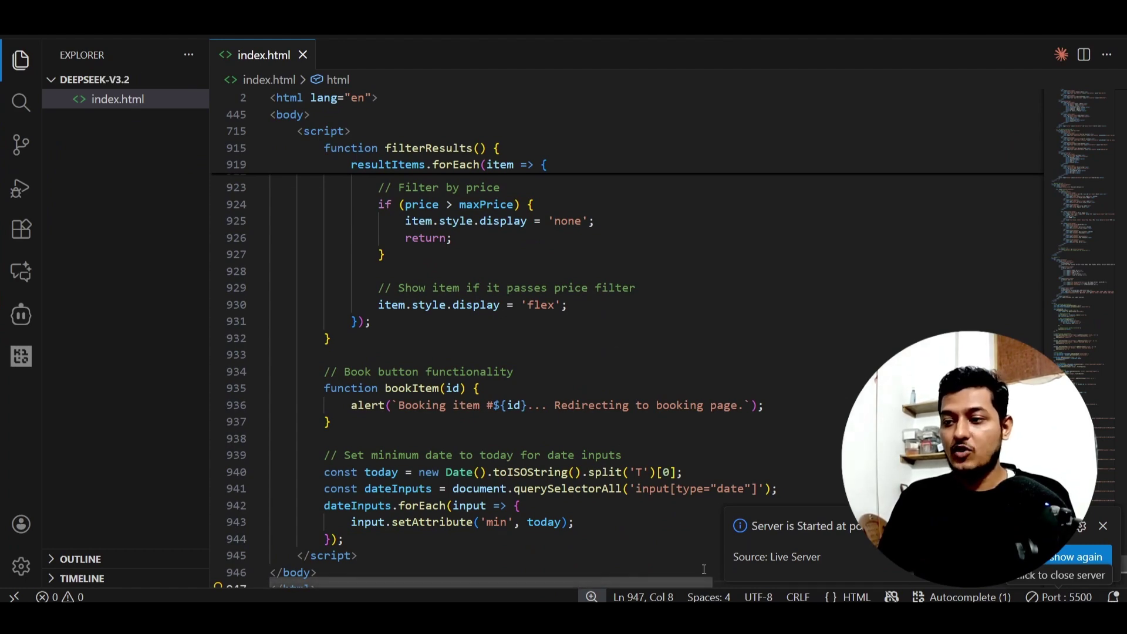
key("alt+Tab")
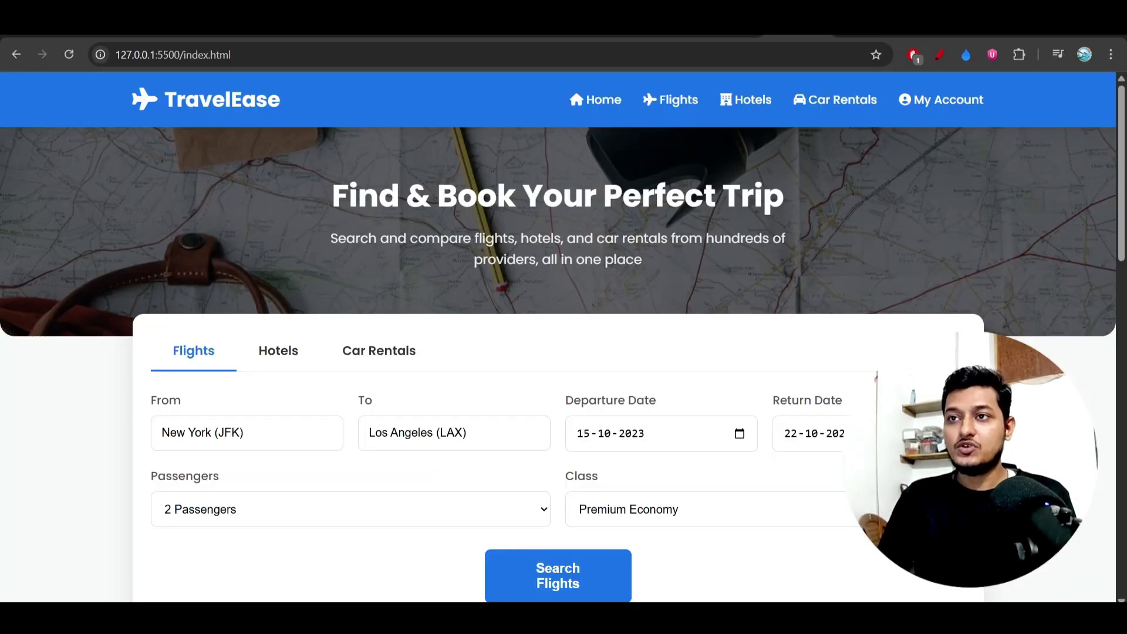
key("alt+Tab")
scroll(324, 275, "up", 10)
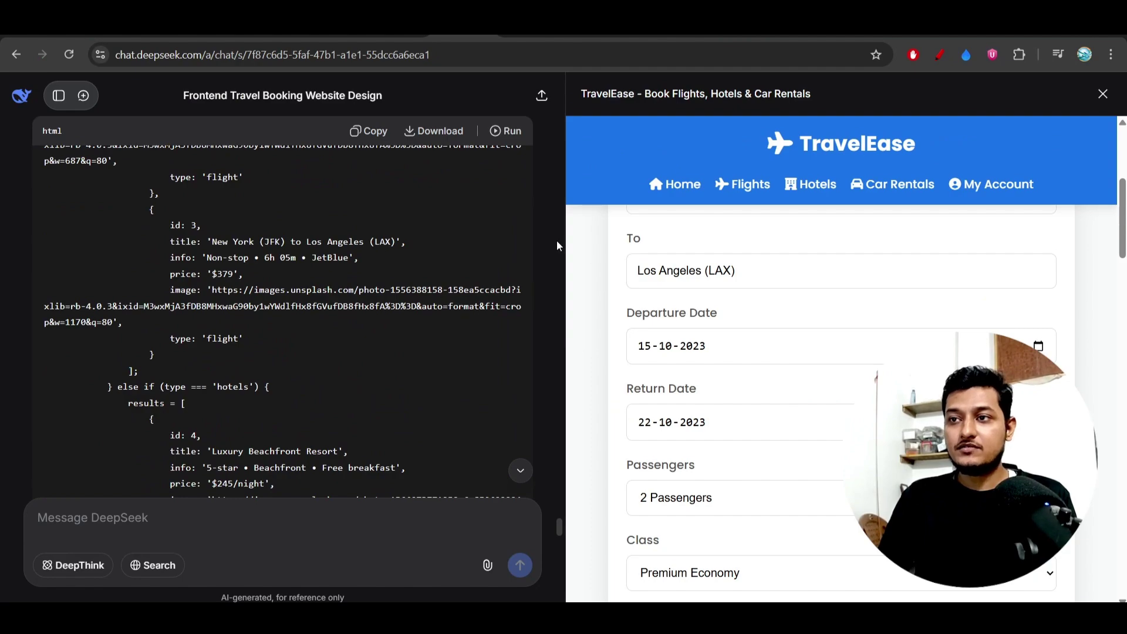
Scroll up to the travel booking prompt and briefly highlight its text.
scroll(557, 240, "up", 10)
left_click_drag(1122, 200, 1124, 85)
scroll(529, 146, "up", 20)
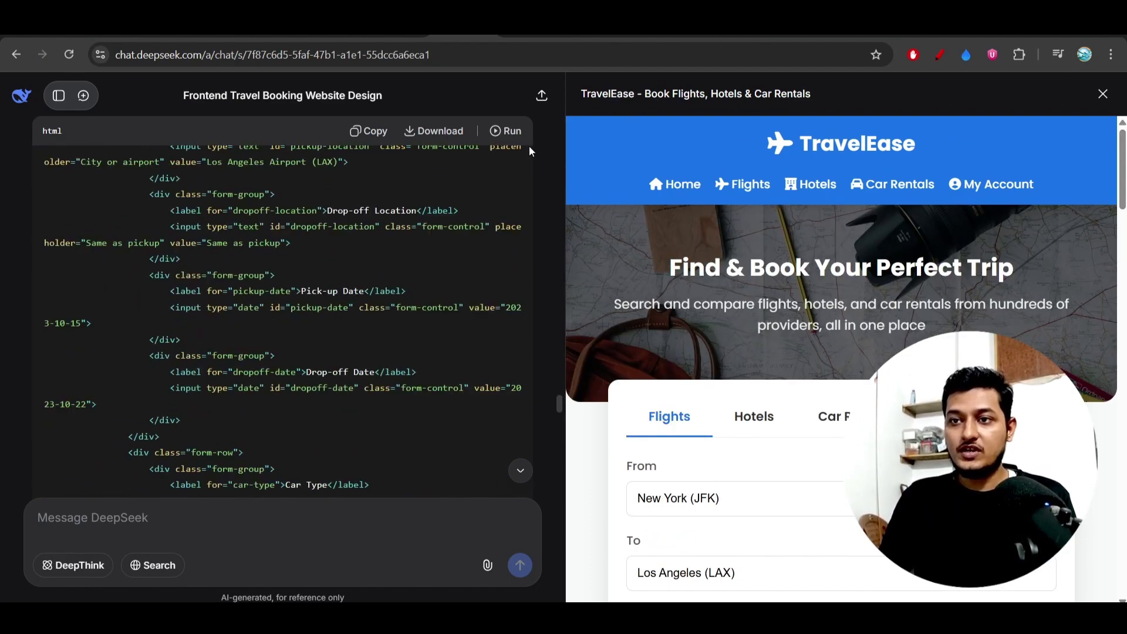
scroll(530, 146, "up", 20)
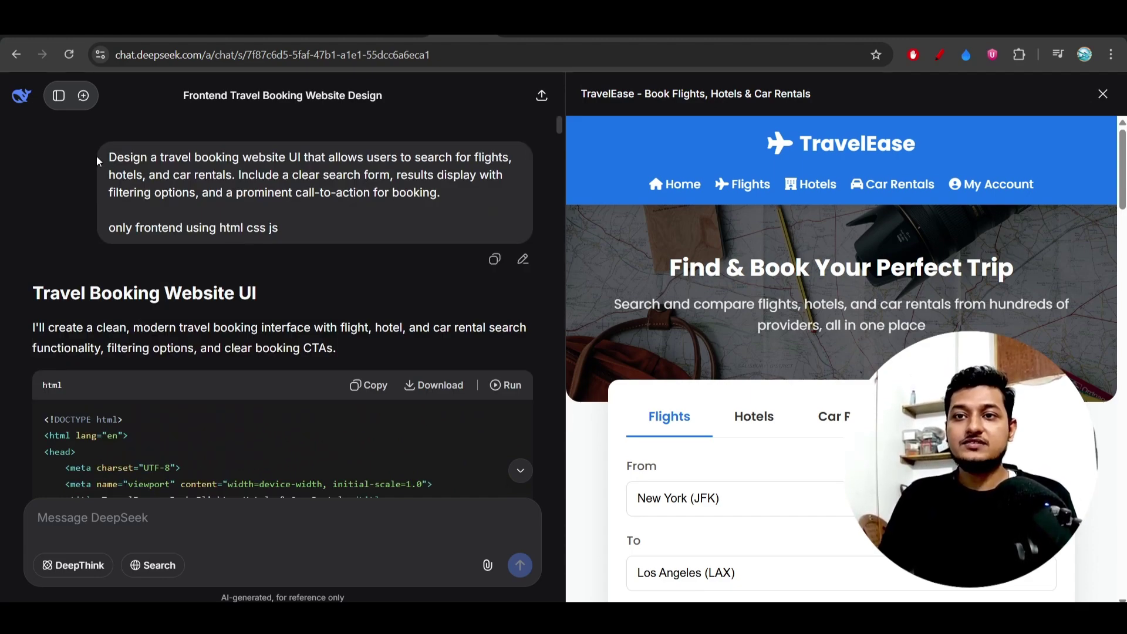
left_click_drag(111, 156, 406, 197)
left_click(406, 197)
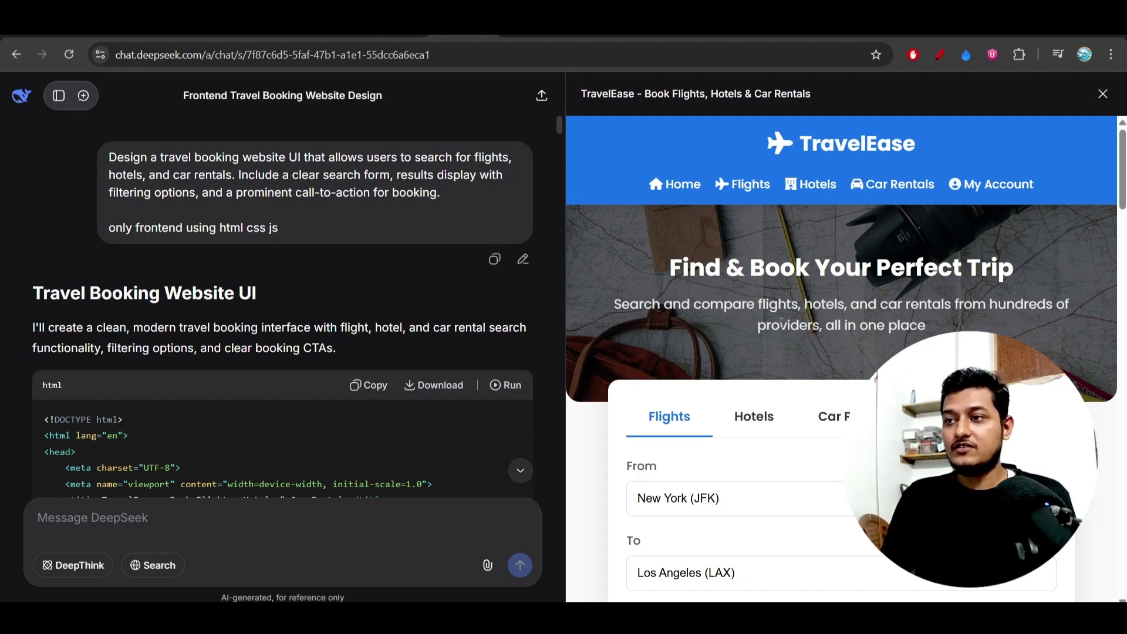
Scroll down through the generated CSS and HTML code.
scroll(781, 323, "down", 8)
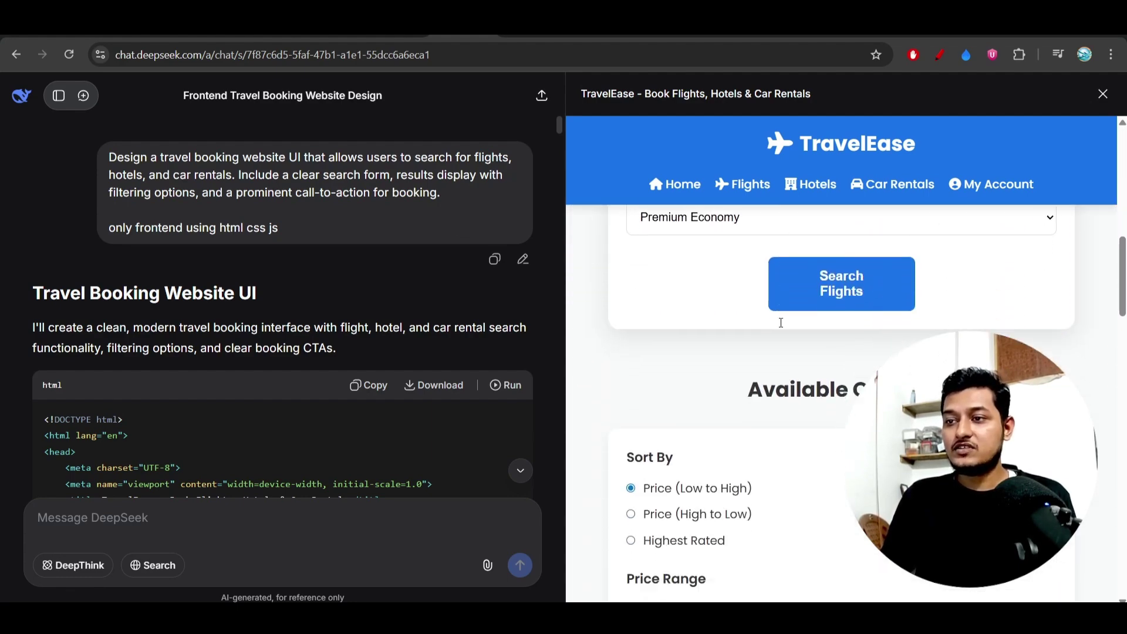
scroll(291, 402, "down", 15)
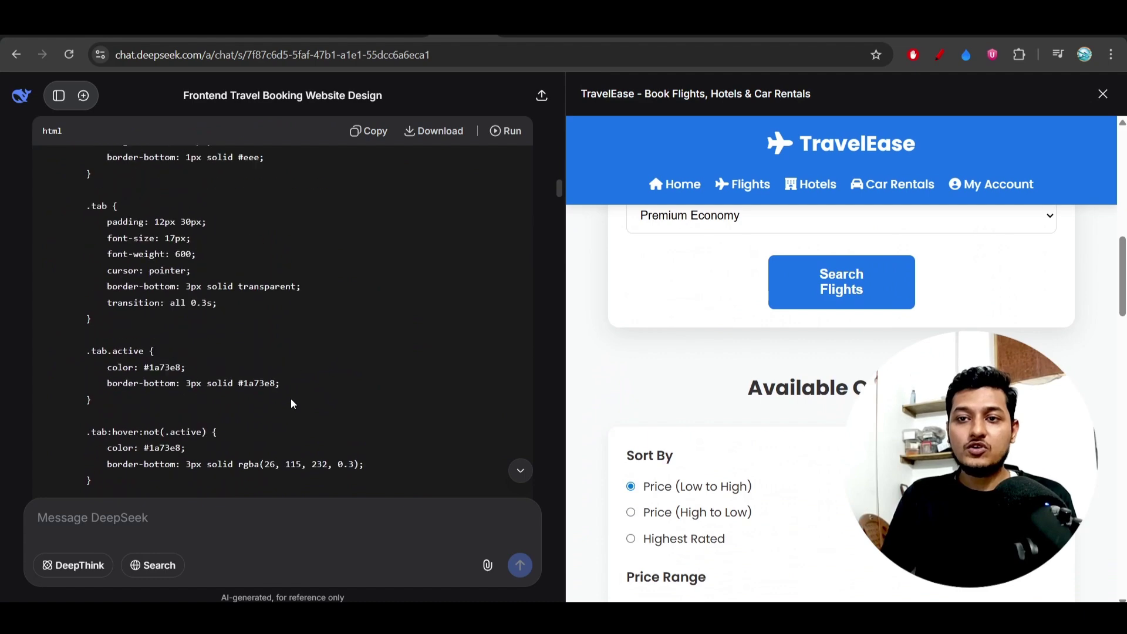
scroll(291, 403, "down", 20)
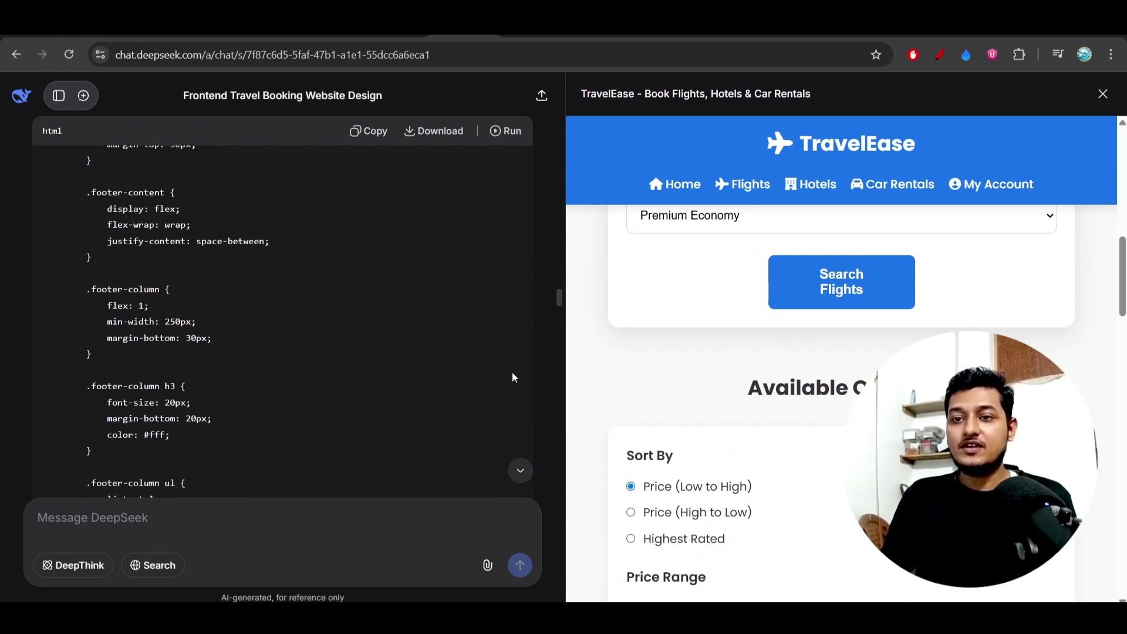
scroll(512, 371, "down", 15)
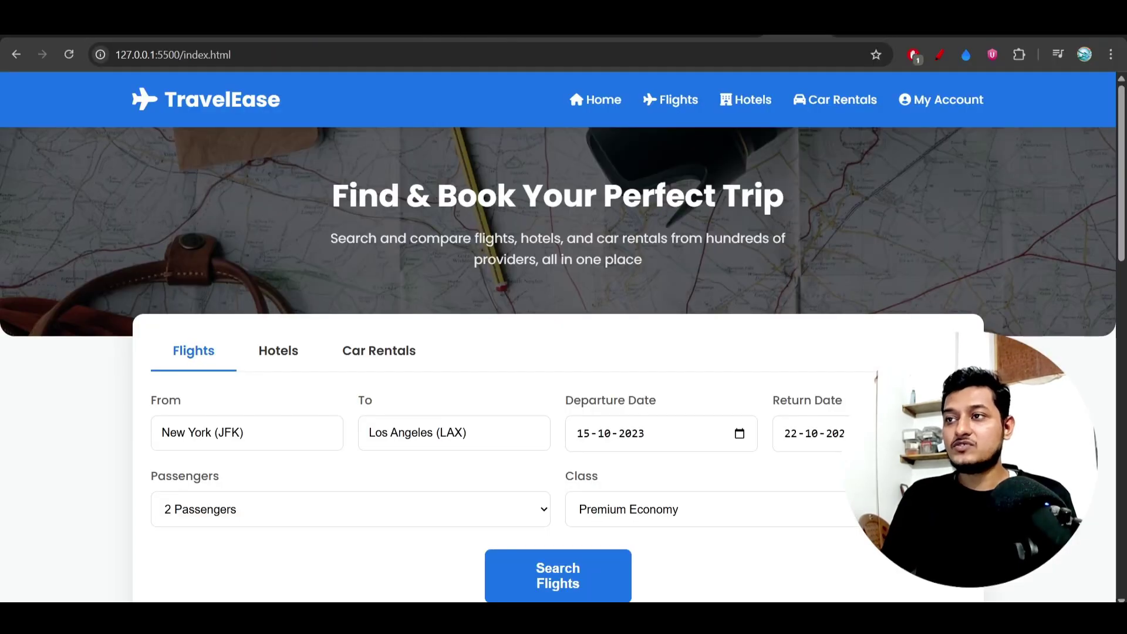
Try the Hotels, Car Rentals and Flights search forms, ending on Car Rentals.
scroll(568, 293, "down", 2)
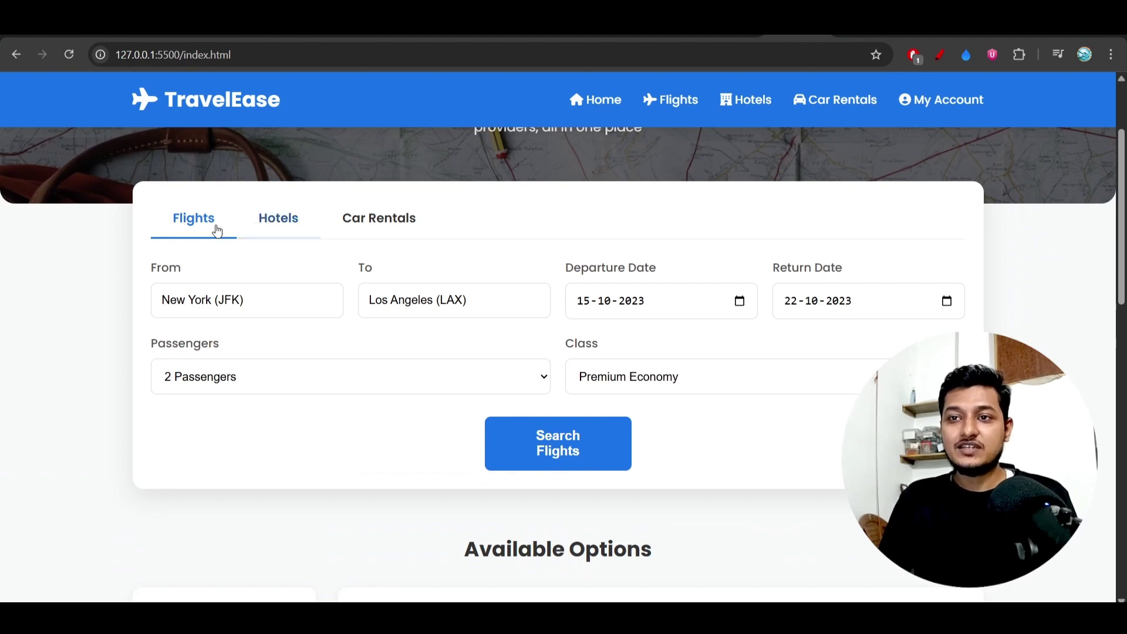
left_click(278, 219)
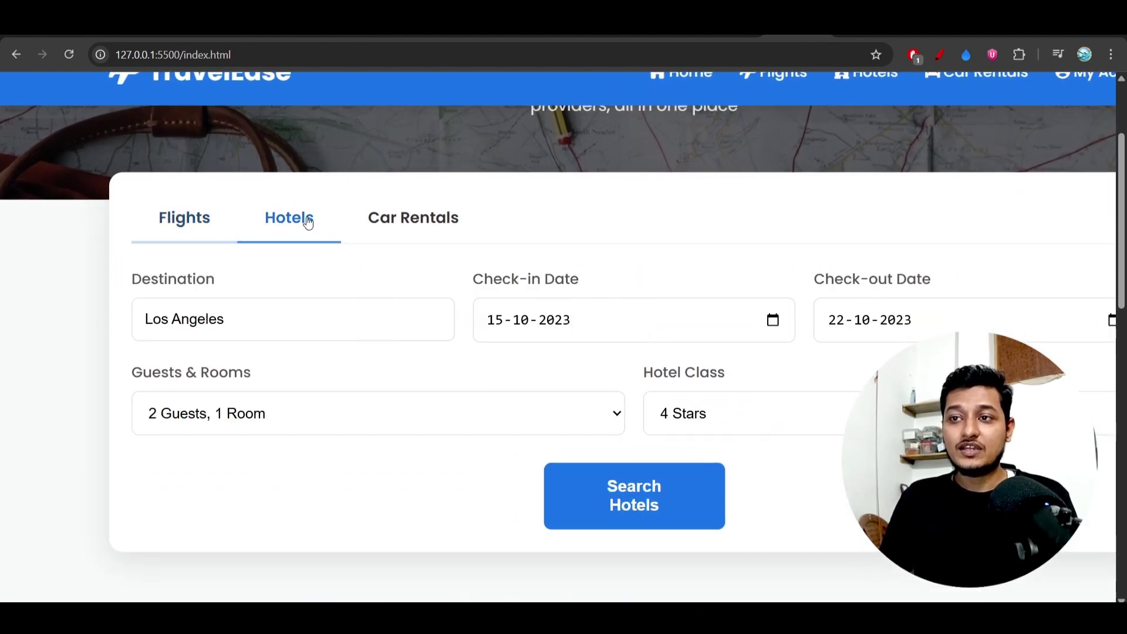
left_click(418, 227)
left_click(200, 218)
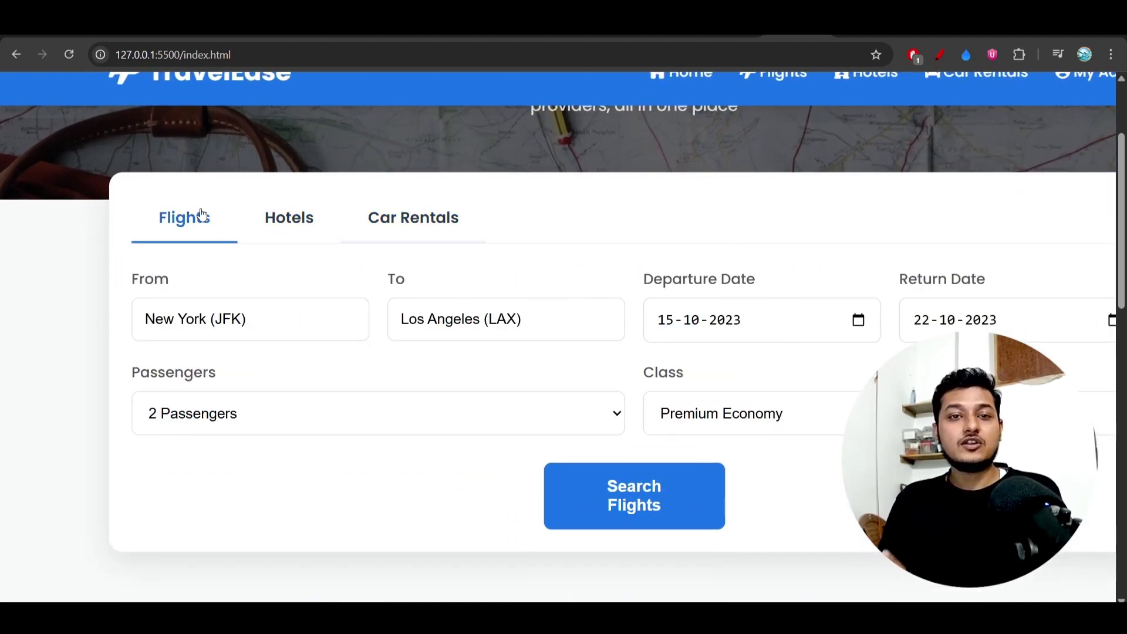
left_click(360, 206)
Browse the car rental listings from $38/day at several zoom levels, then reset the zoom.
scroll(538, 241, "down", 8)
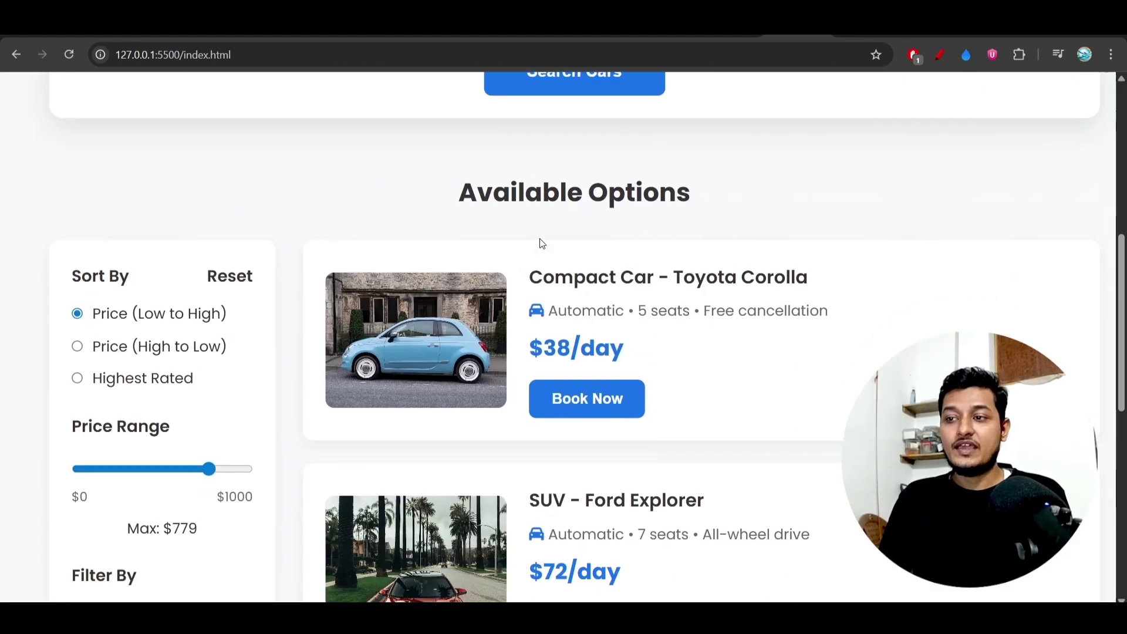
key("ctrl+minus")
key("ctrl+minus")
scroll(540, 238, "up", 8)
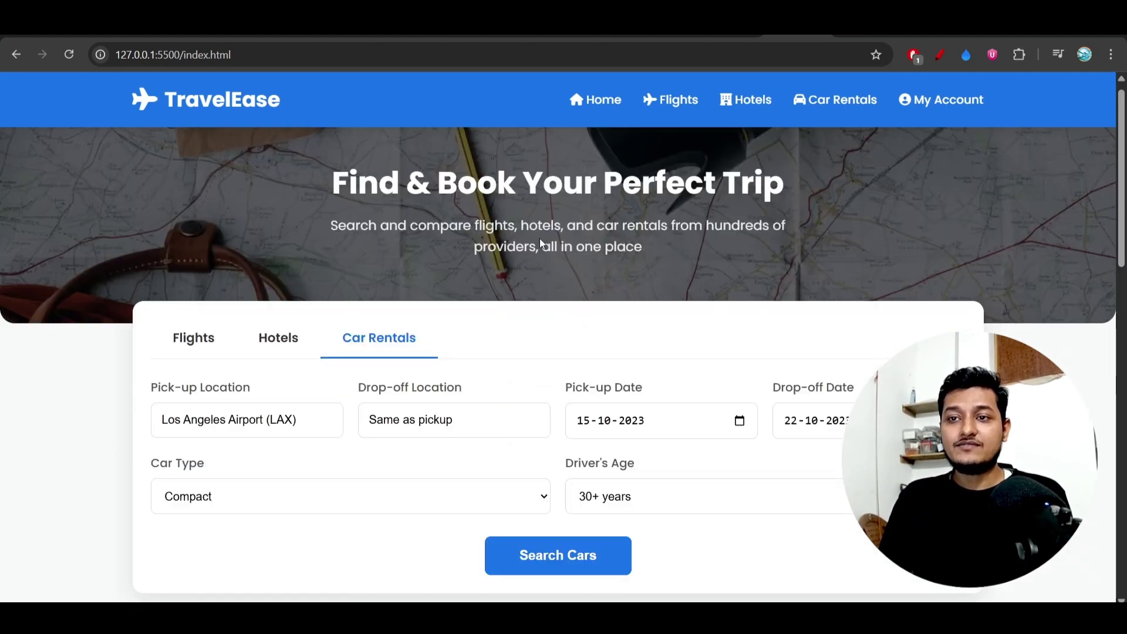
scroll(465, 384, "down", 5)
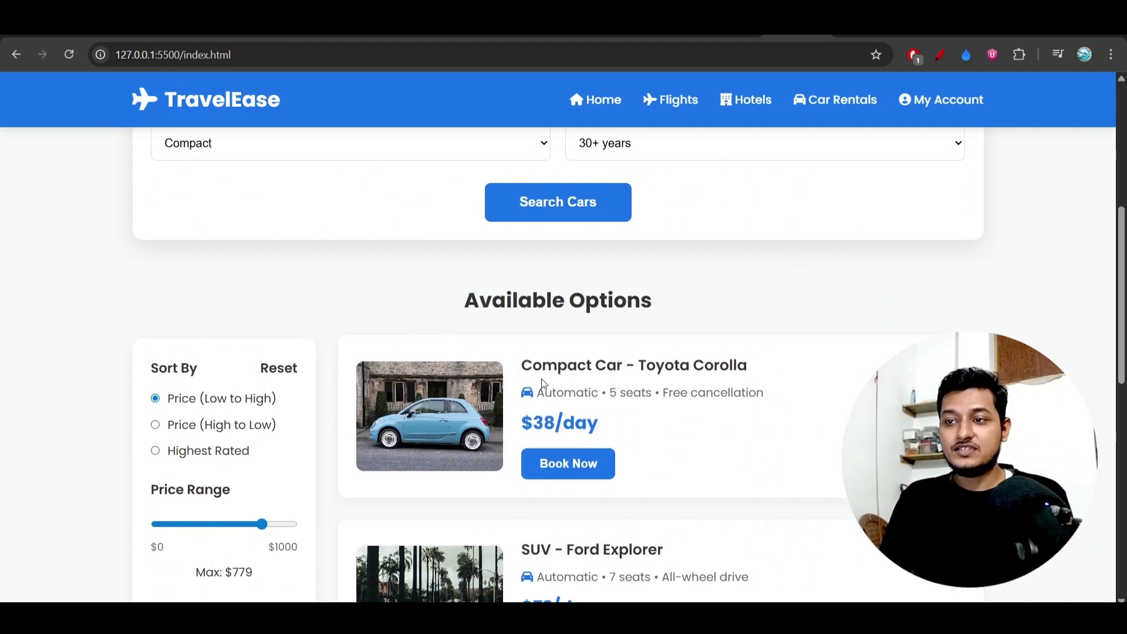
key("ctrl+plus")
key("ctrl+plus")
key("ctrl+plus")
key("ctrl+plus")
scroll(541, 379, "down", 5)
key("ctrl+minus")
key("ctrl+minus")
key("ctrl+minus")
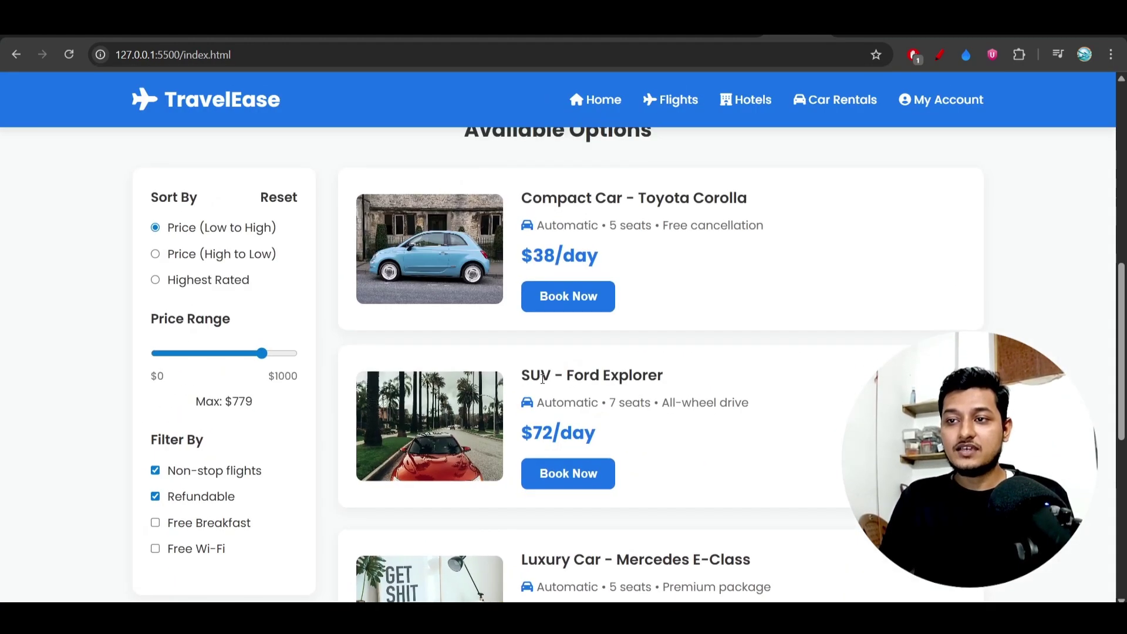
scroll(501, 494, "down", 3)
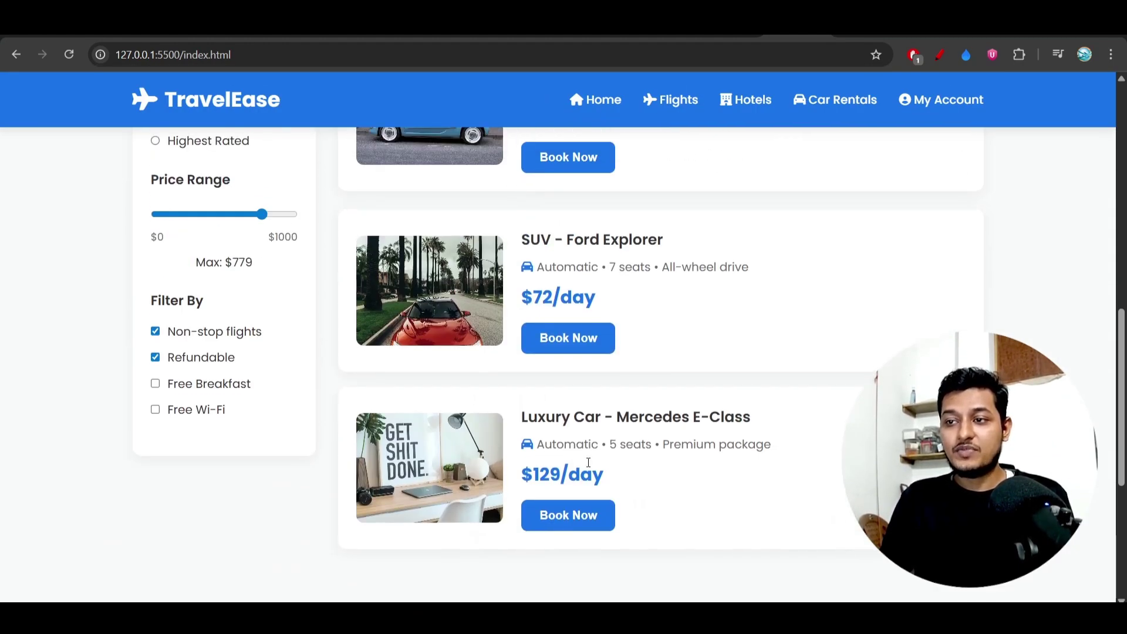
key("ctrl+plus")
key("ctrl+plus")
key("ctrl+plus")
key("ctrl+plus")
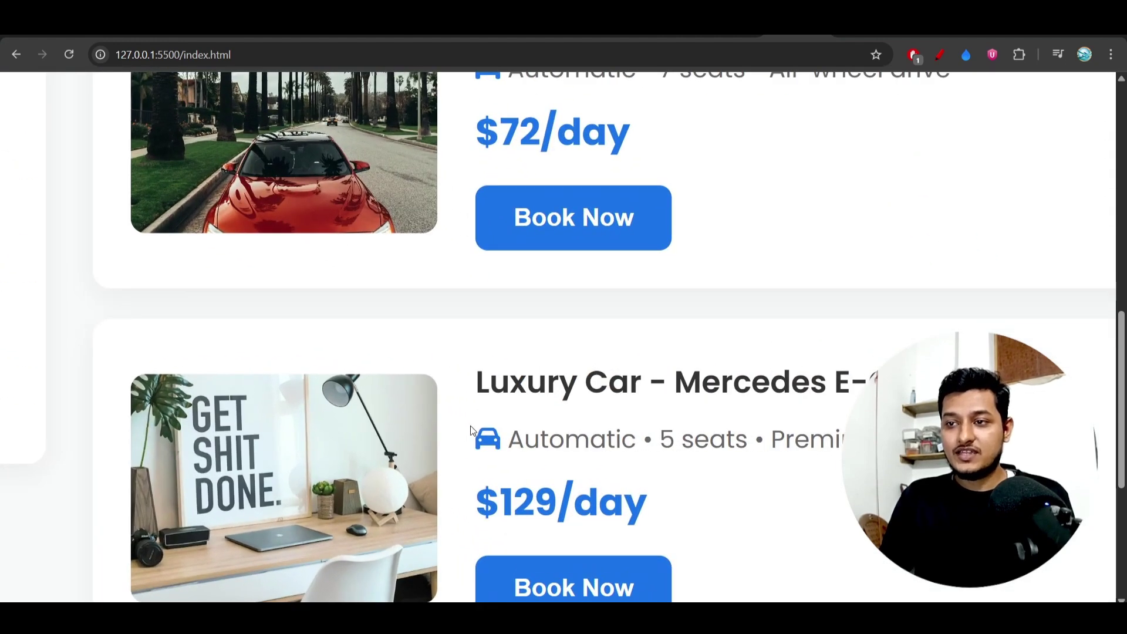
key("ctrl+plus")
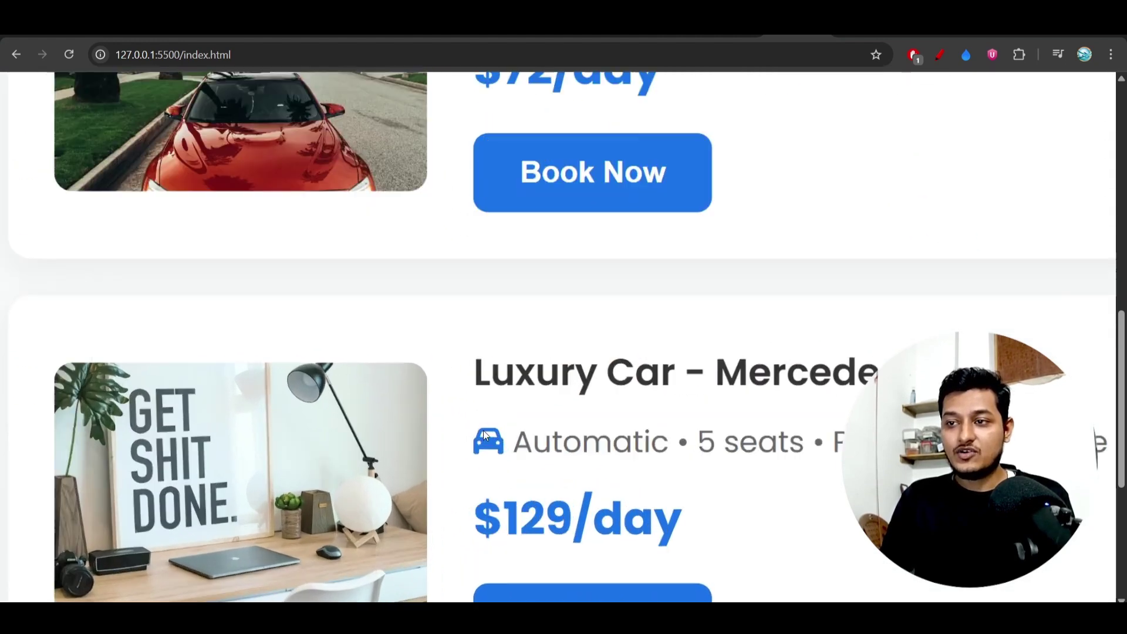
key("ctrl+plus")
key("ctrl+plus")
key("ctrl+0")
key("ctrl+0")
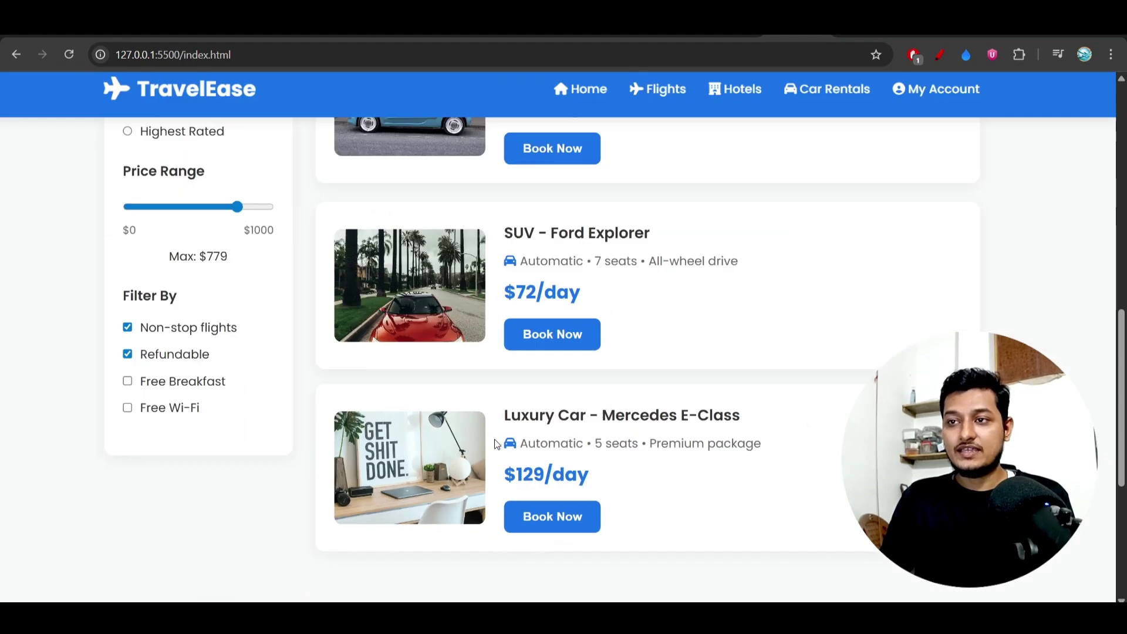
scroll(495, 442, "up", 10)
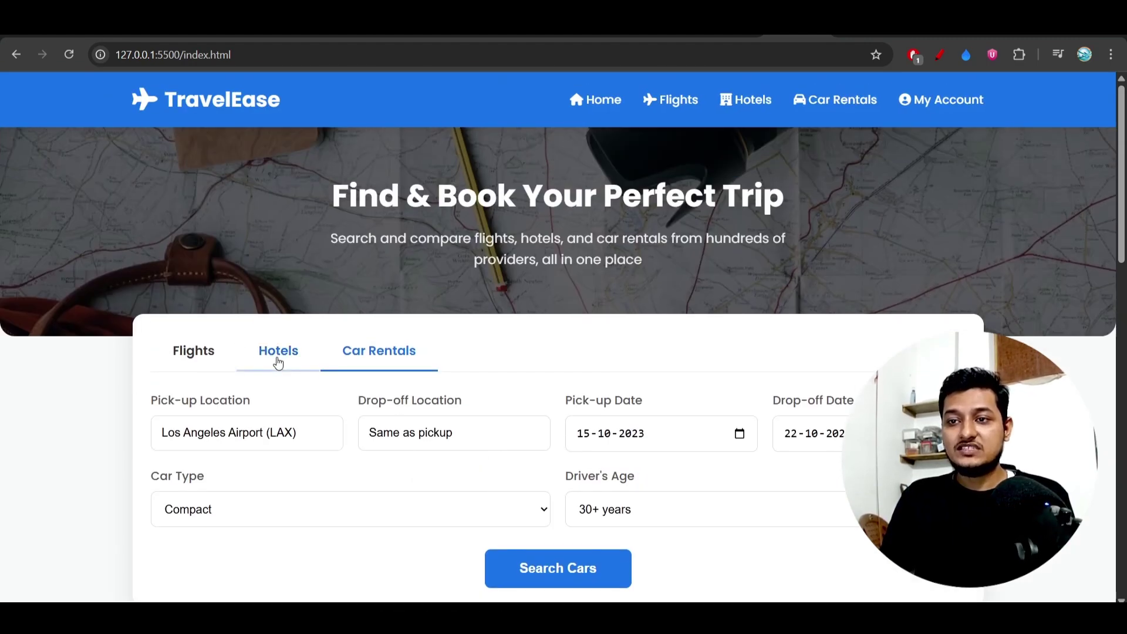
Review the hotel search form and hotel cards, magnifying then resetting the zoom.
left_click(278, 363)
scroll(467, 439, "down", 9)
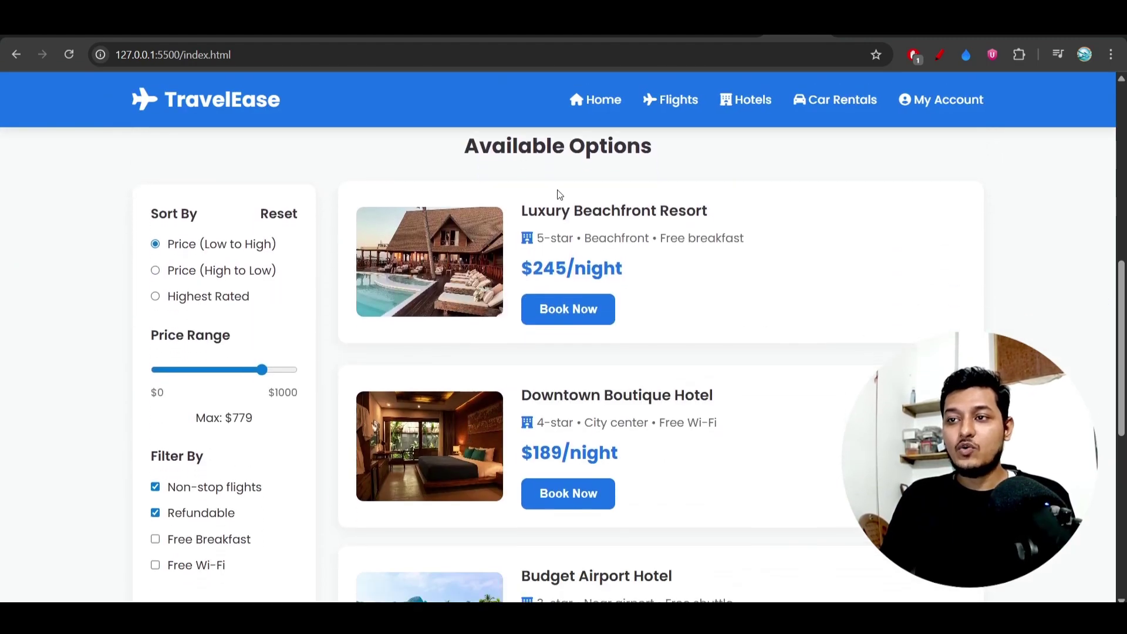
key("ctrl+plus")
key("ctrl+plus")
key("ctrl+plus")
key("ctrl+plus")
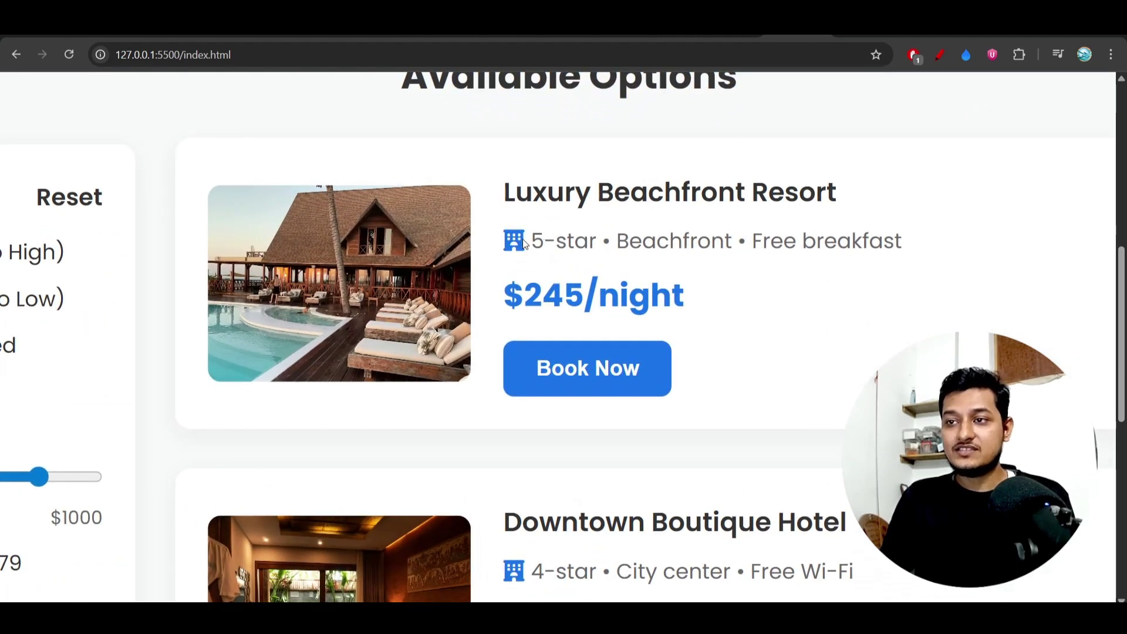
key("ctrl+0")
scroll(471, 248, "up", 6)
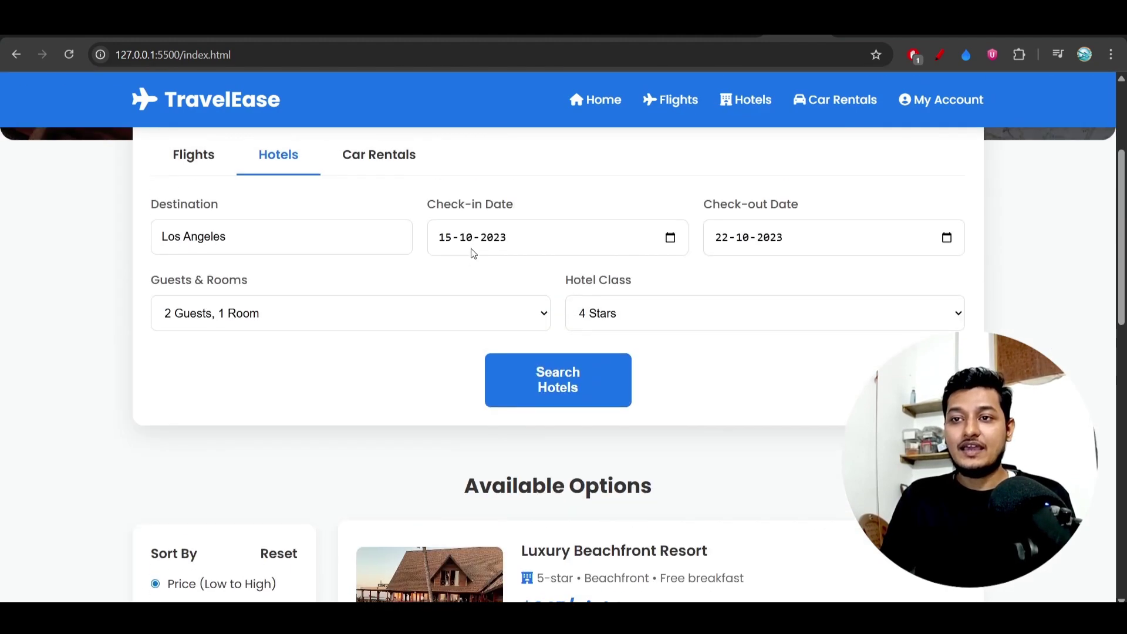
Review the flight results down to the footer and back, then go to the WanderAI tab.
left_click(199, 165)
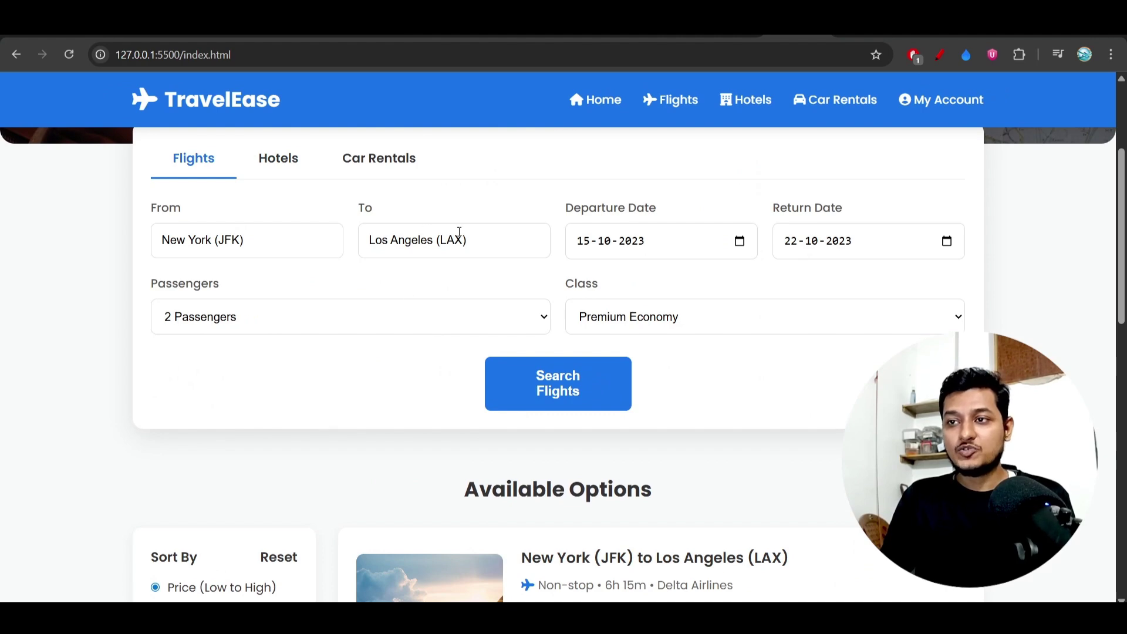
scroll(444, 291, "down", 6)
scroll(444, 292, "up", 2)
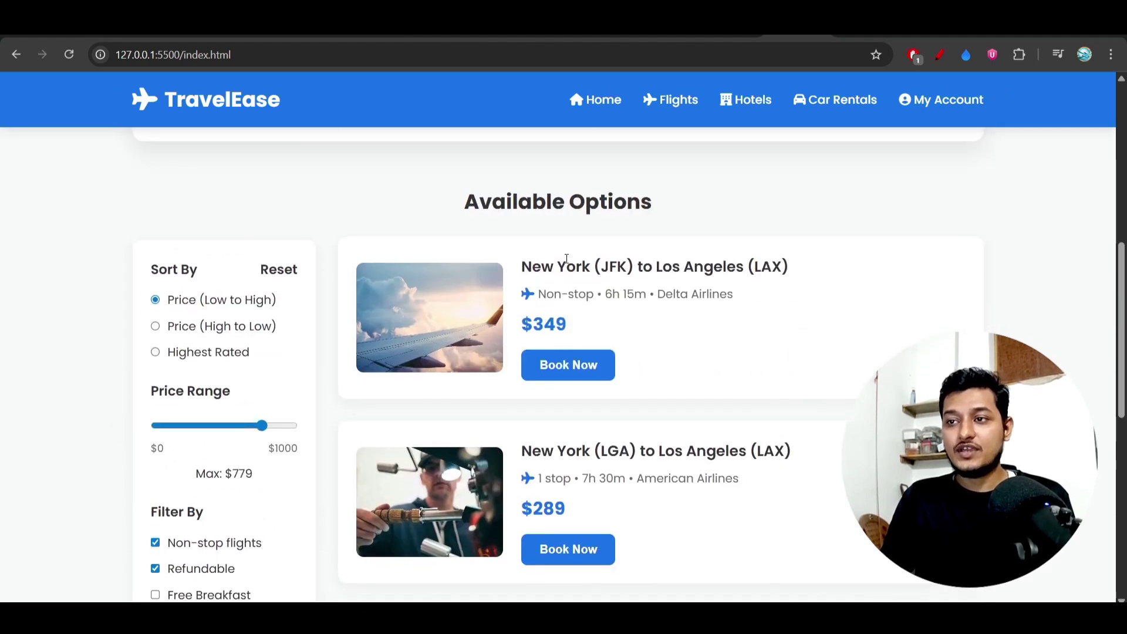
scroll(566, 259, "up", 4)
scroll(488, 326, "down", 4)
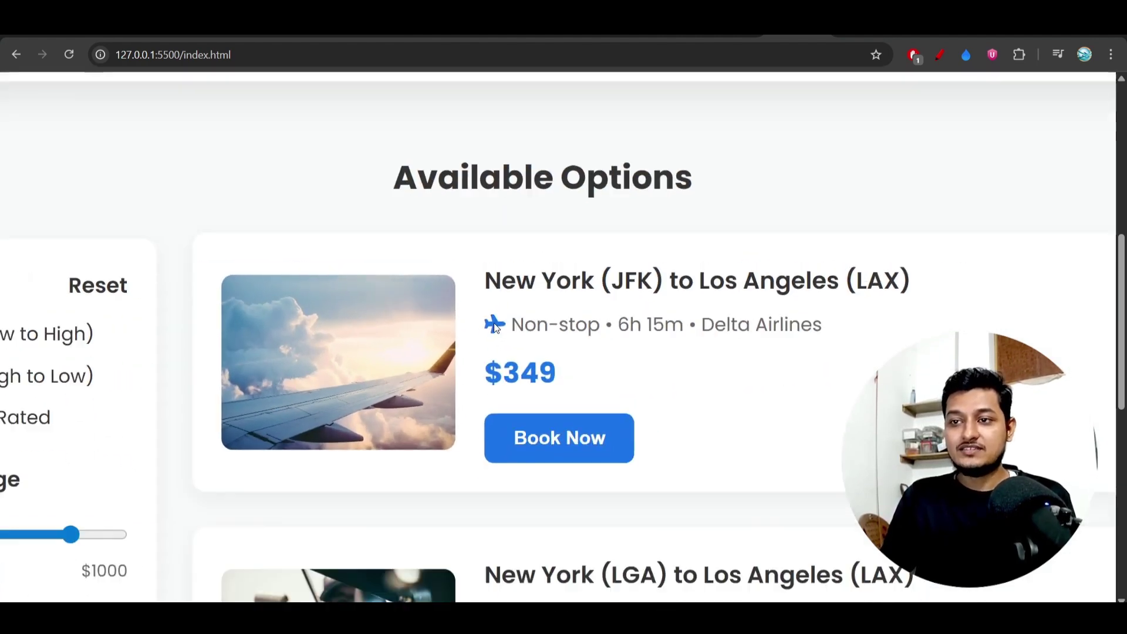
scroll(449, 439, "down", 8)
scroll(450, 442, "up", 10)
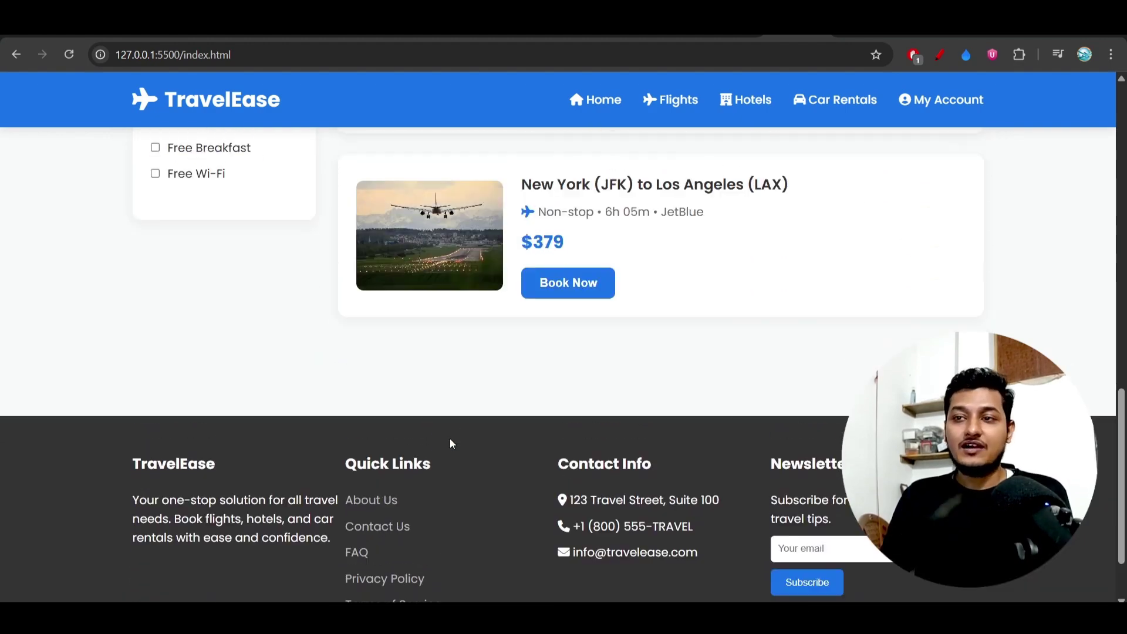
scroll(464, 439, "up", 6)
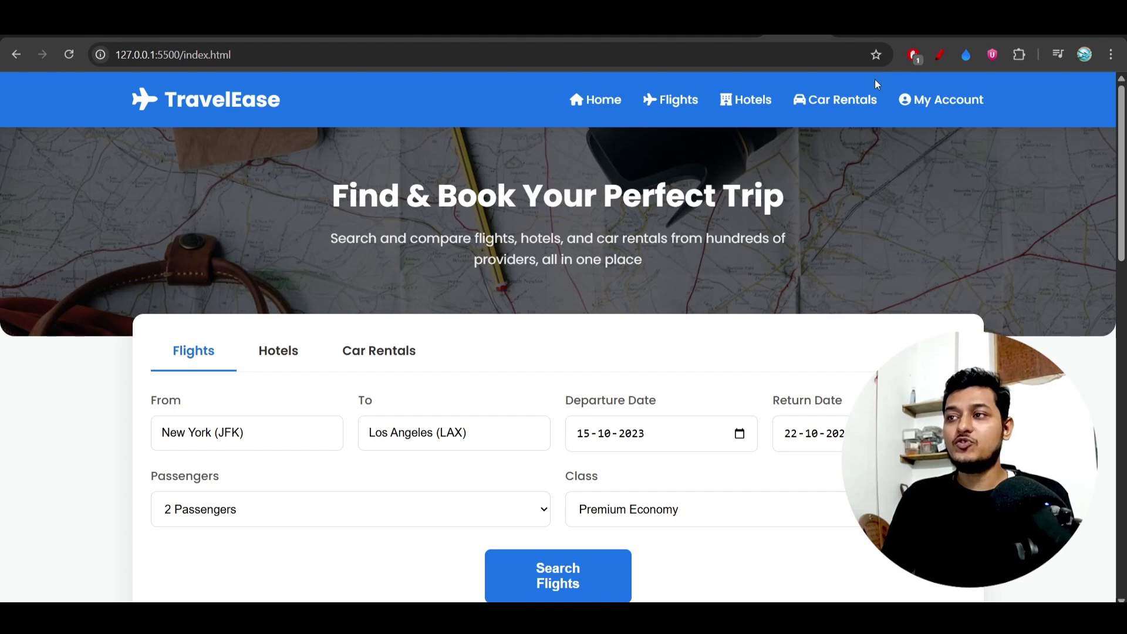
key("ctrl+Tab")
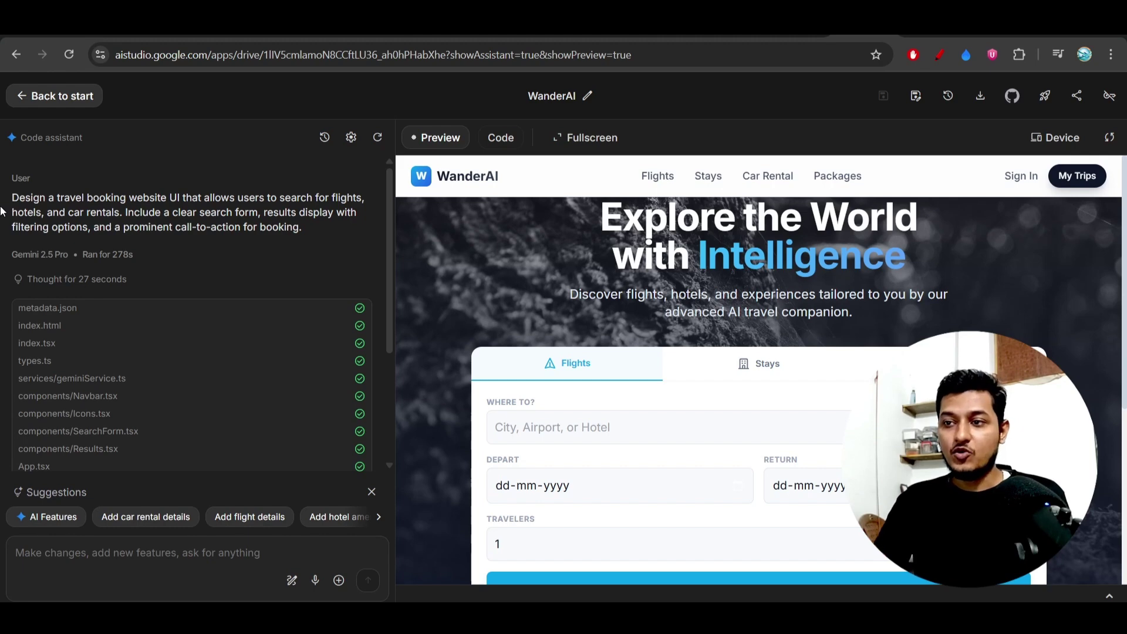
Show the WanderAI preview full screen and switch its search form from Stays to Car Rental.
left_click(574, 138)
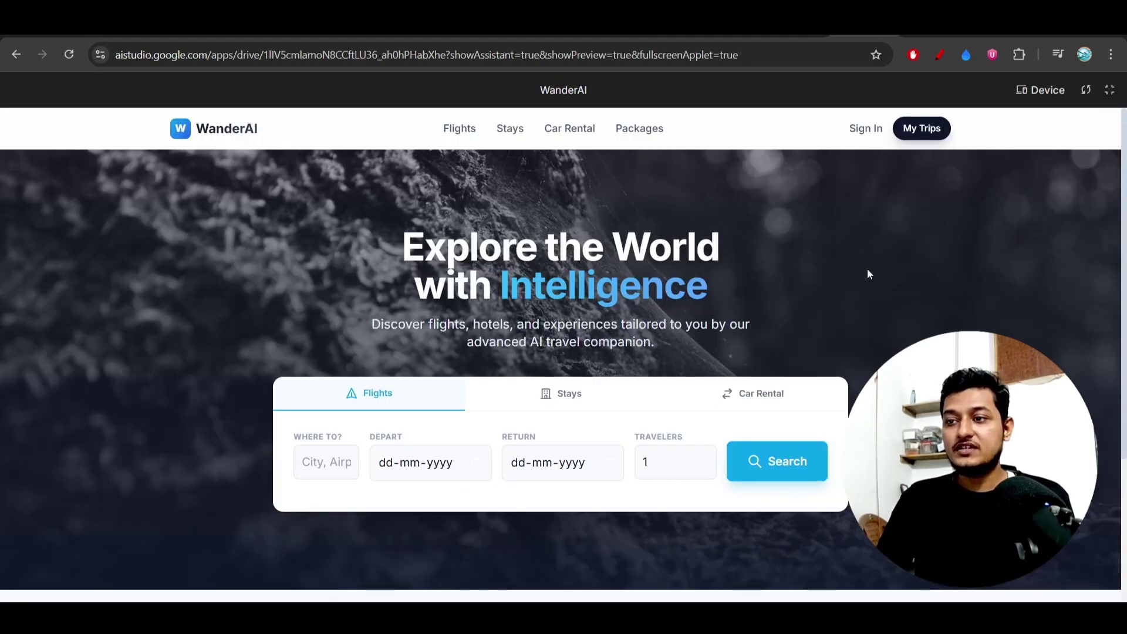
scroll(867, 269, "down", 3)
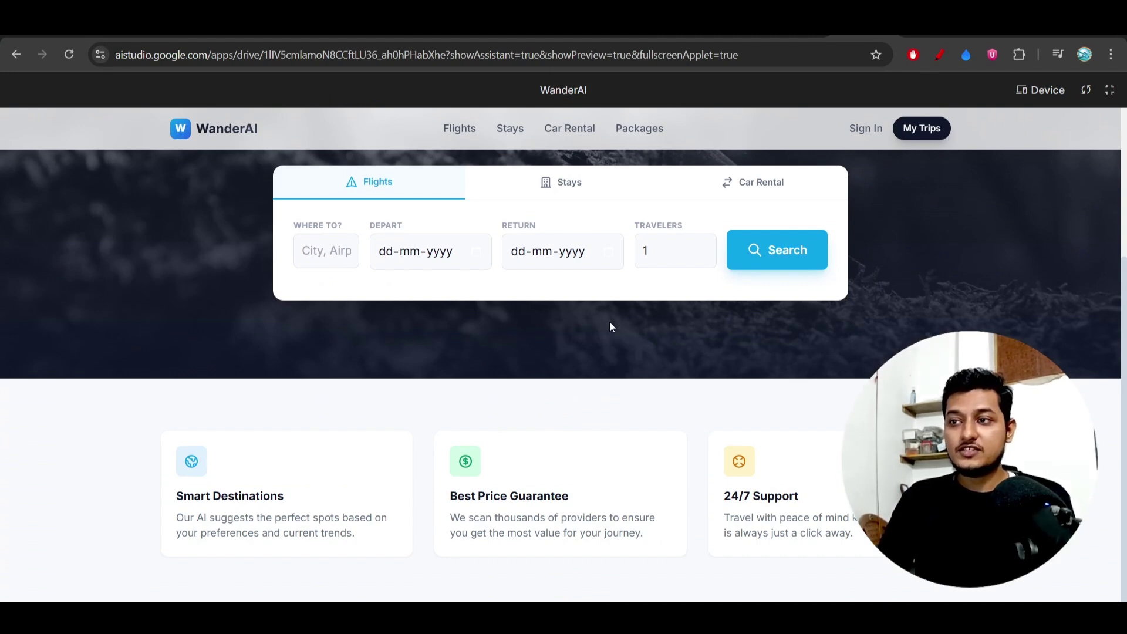
left_click(552, 189)
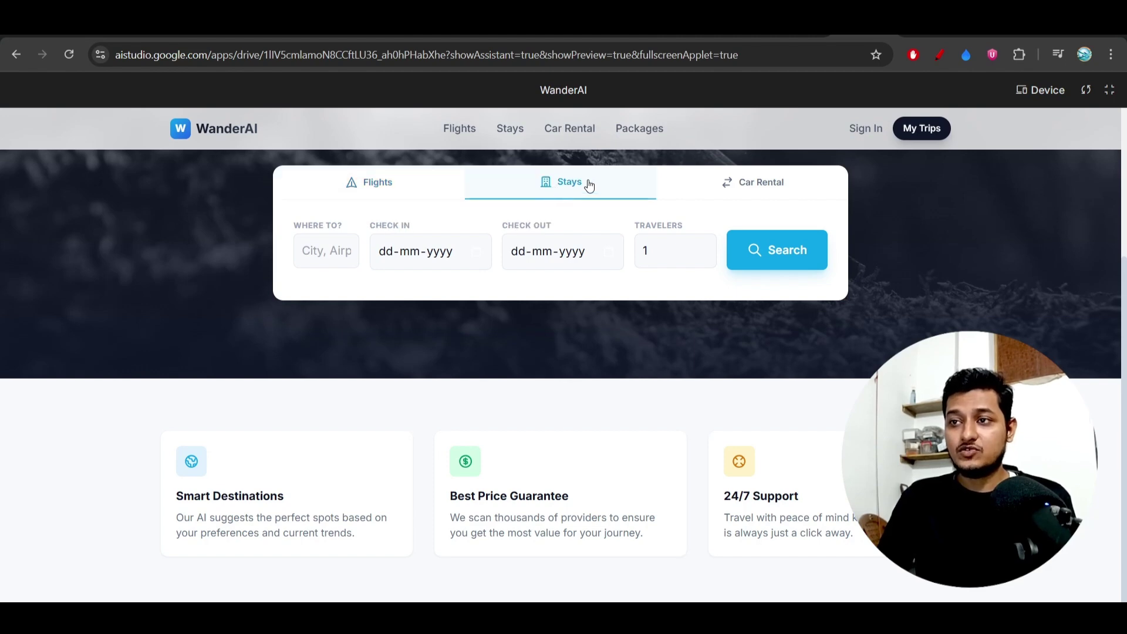
scroll(373, 186, "up", 5, "ctrl")
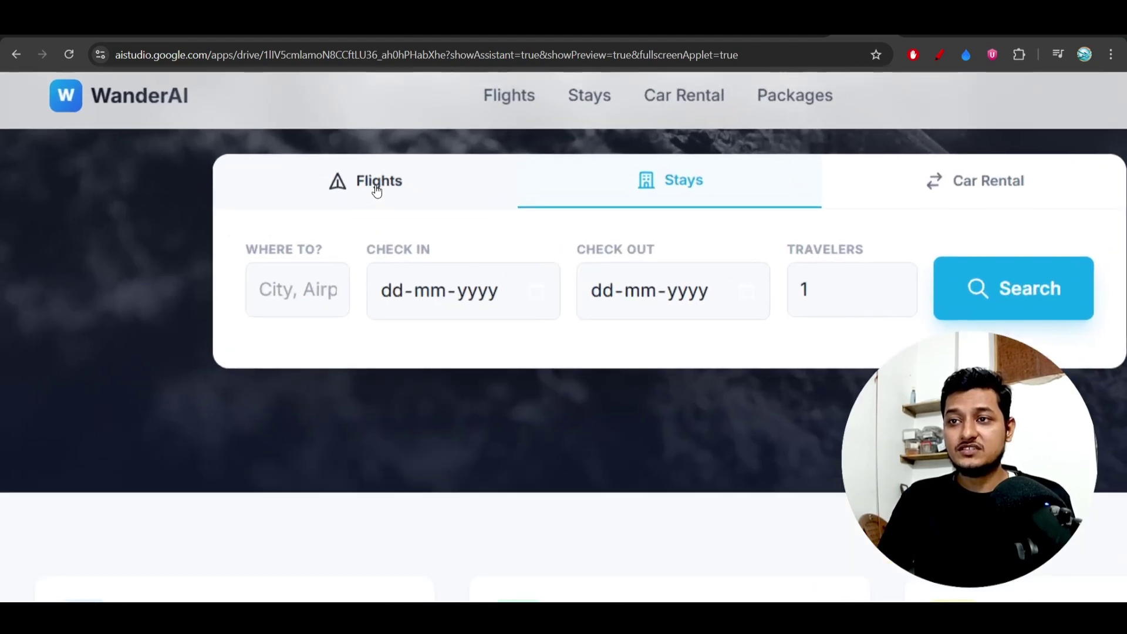
left_click(949, 190)
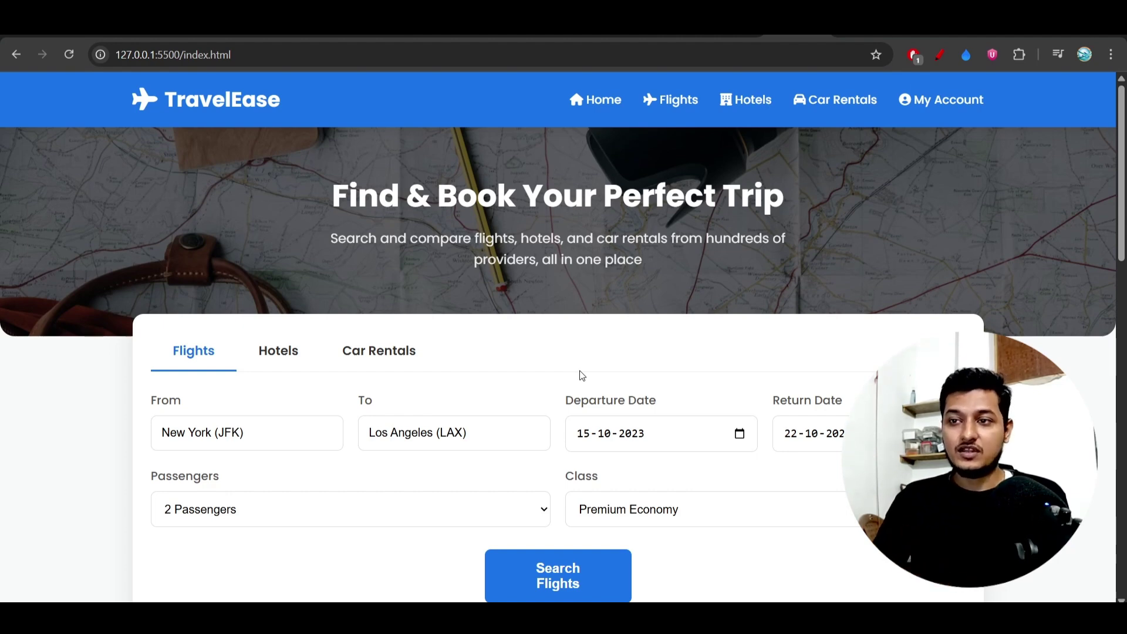
Scroll the TravelEase page down to the Available Options results and filters, up, and back down.
scroll(582, 375, "down", 3)
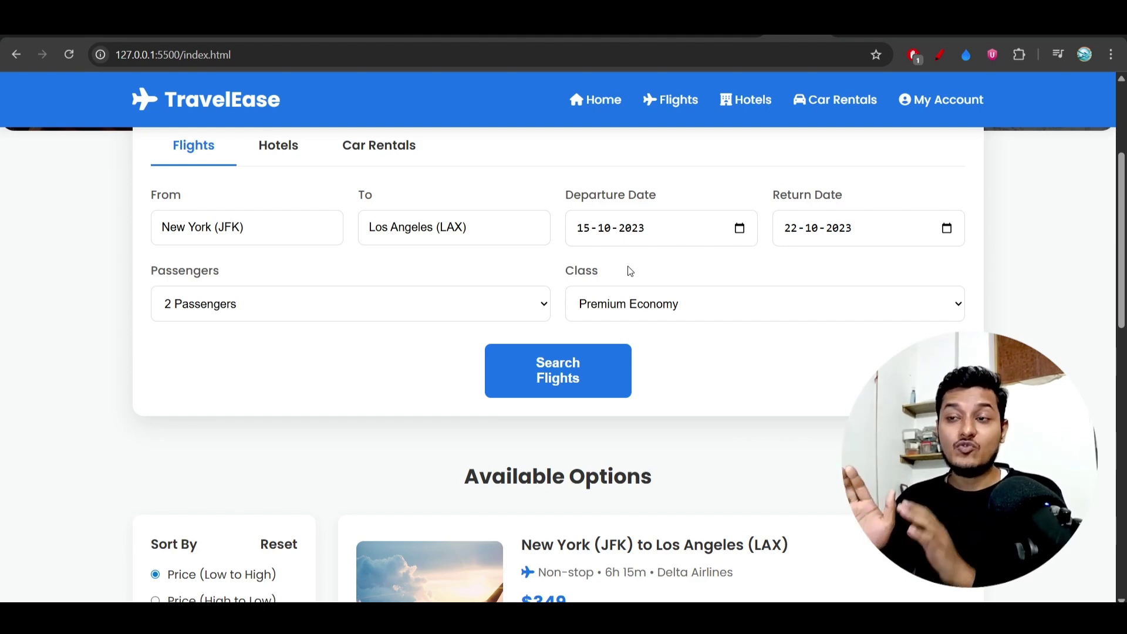
scroll(629, 270, "down", 9)
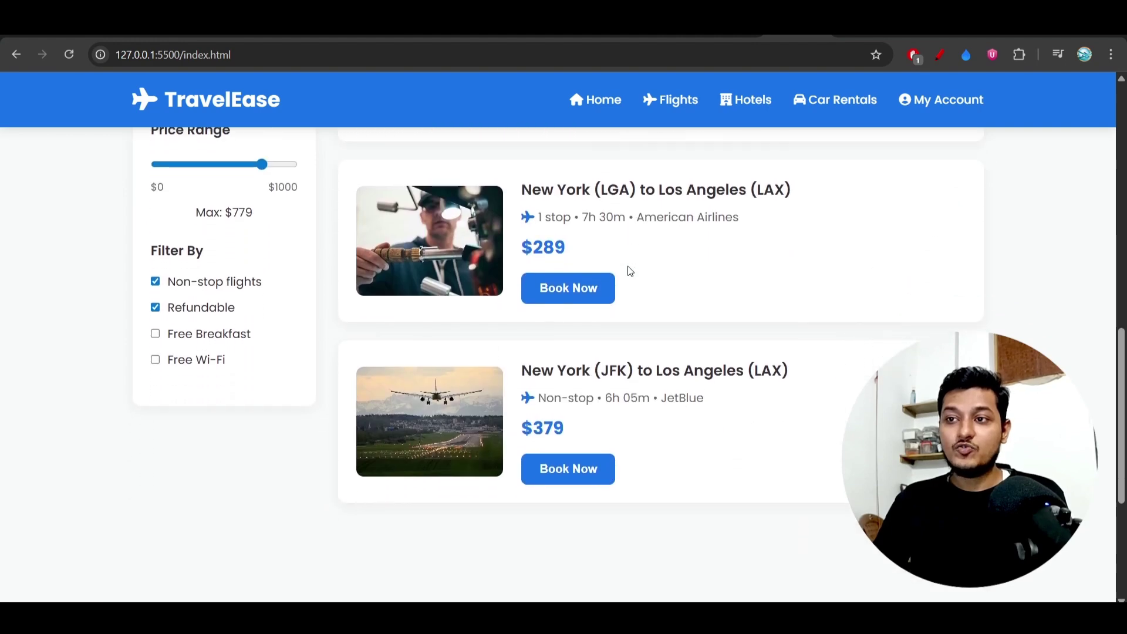
scroll(628, 266, "up", 3)
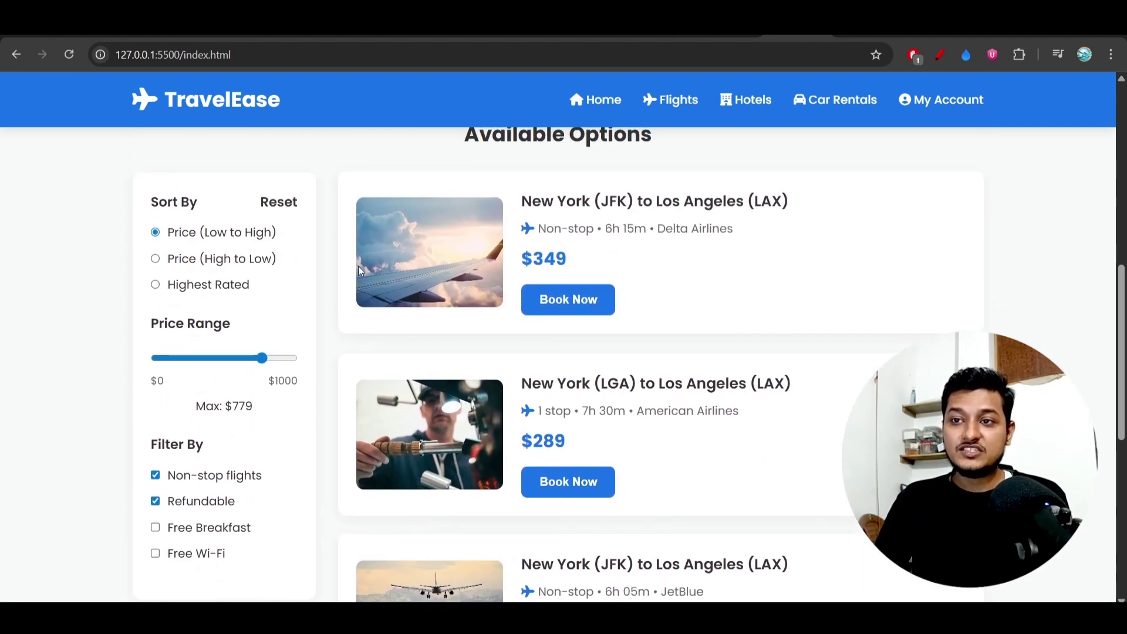
scroll(720, 310, "up", 1)
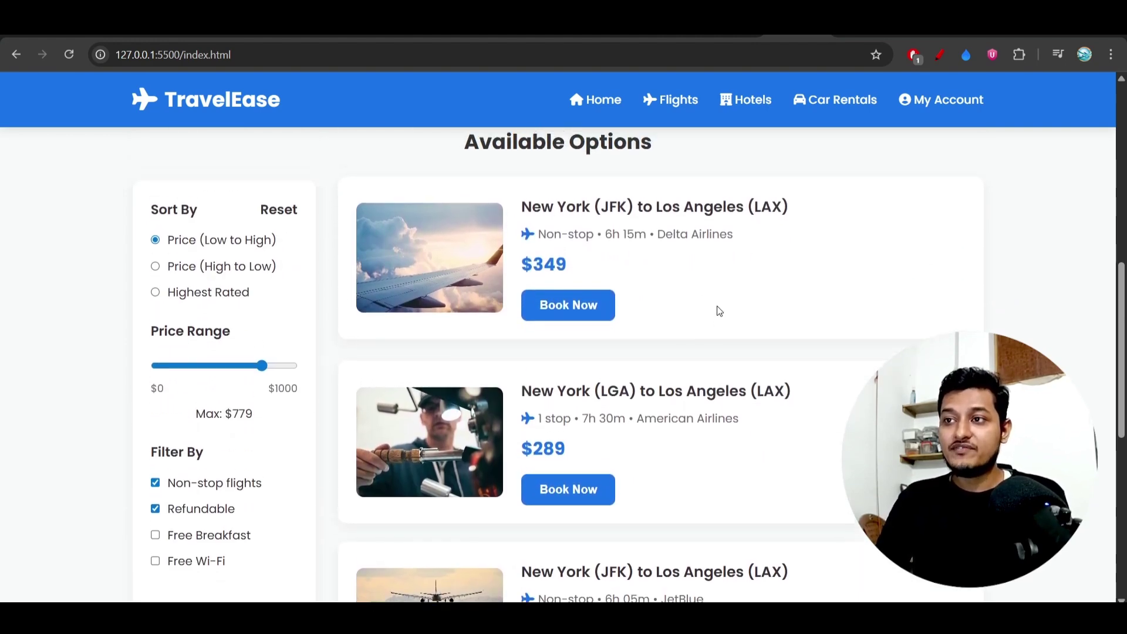
scroll(719, 310, "up", 8)
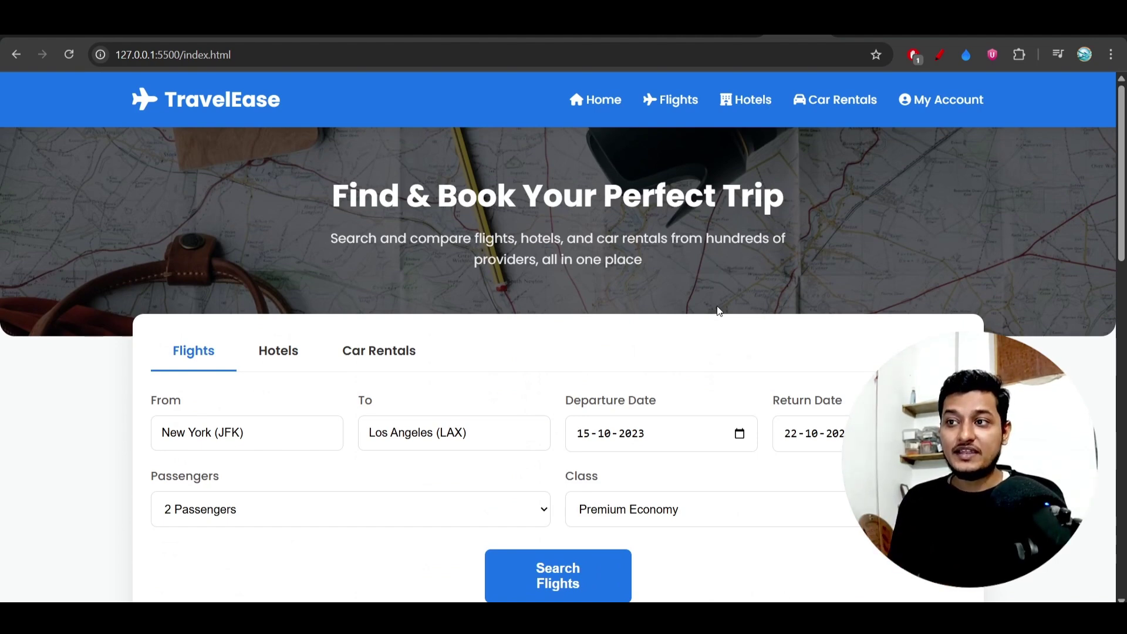
scroll(718, 310, "down", 5)
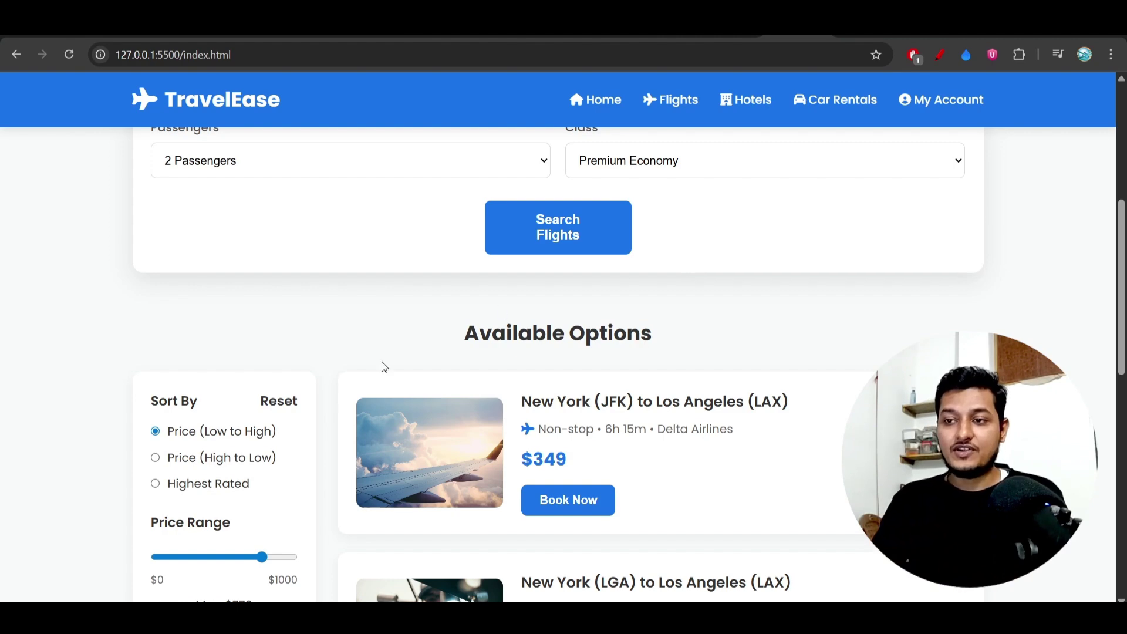
Try several Price Range maximums ($232, $463, $758, $310), leaving it at $597.
scroll(382, 362, "down", 3)
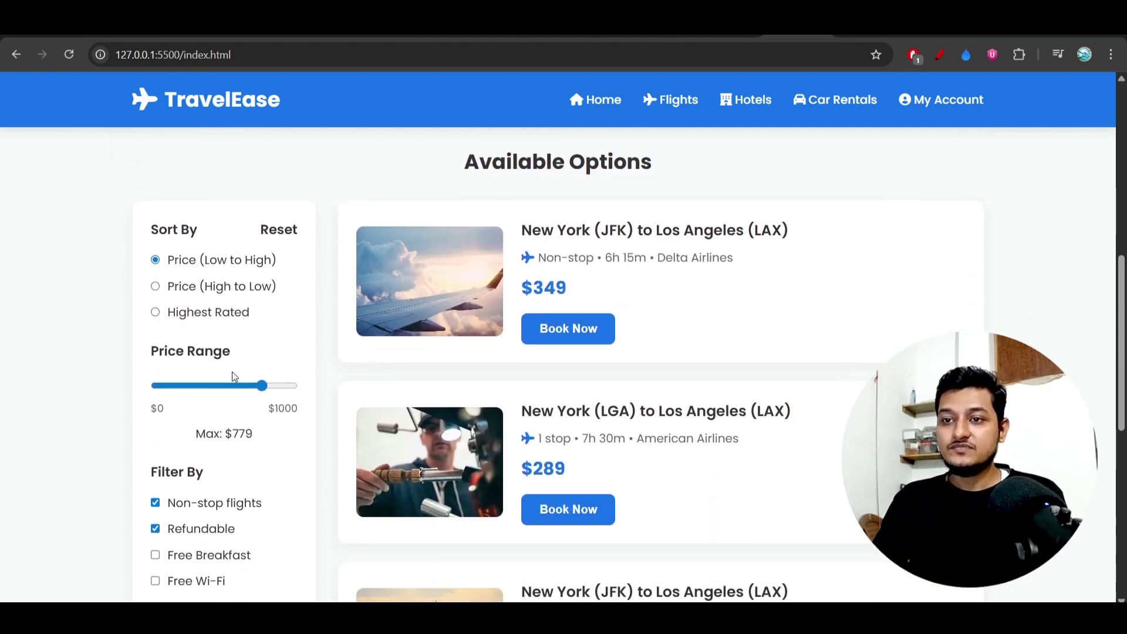
left_click(189, 387)
scroll(438, 330, "up", 1)
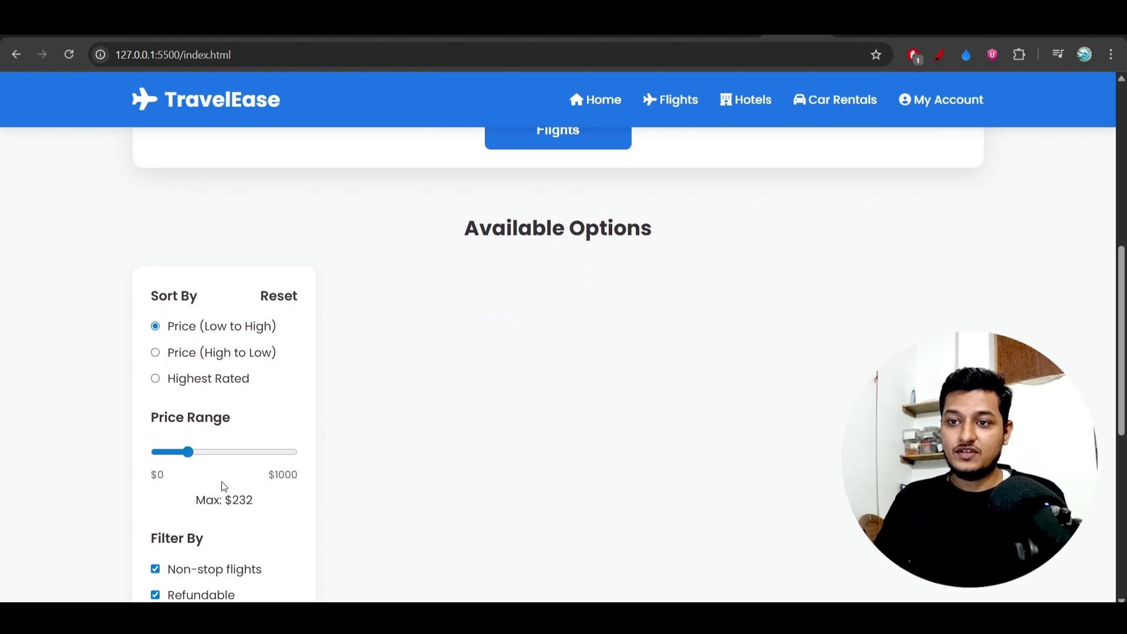
left_click(217, 452)
left_click(259, 452)
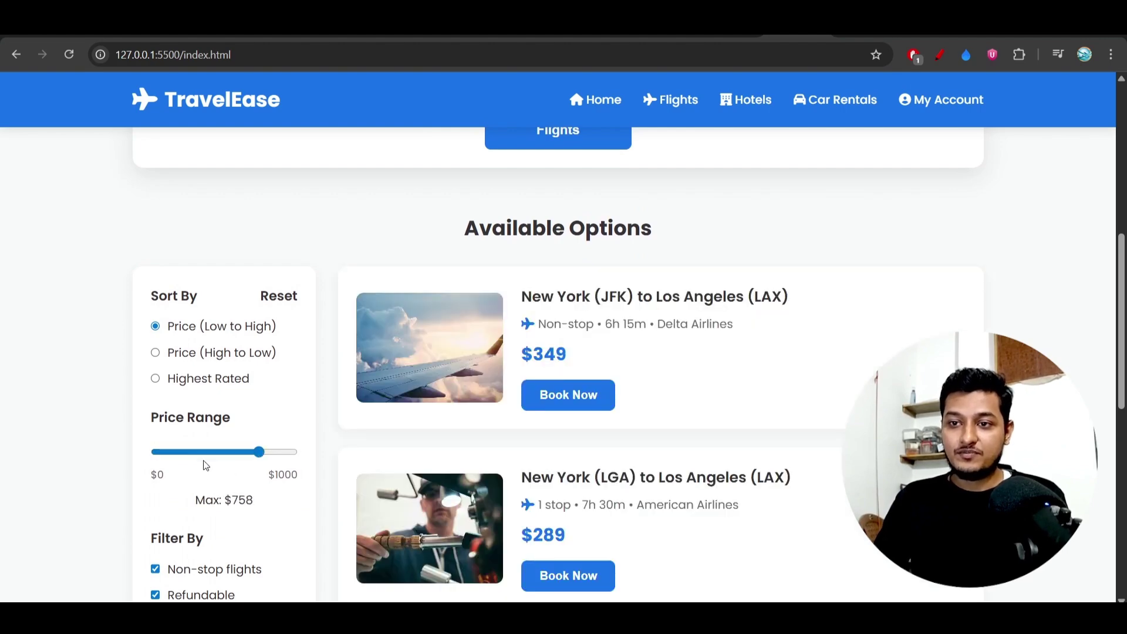
left_click(199, 452)
left_click(238, 451)
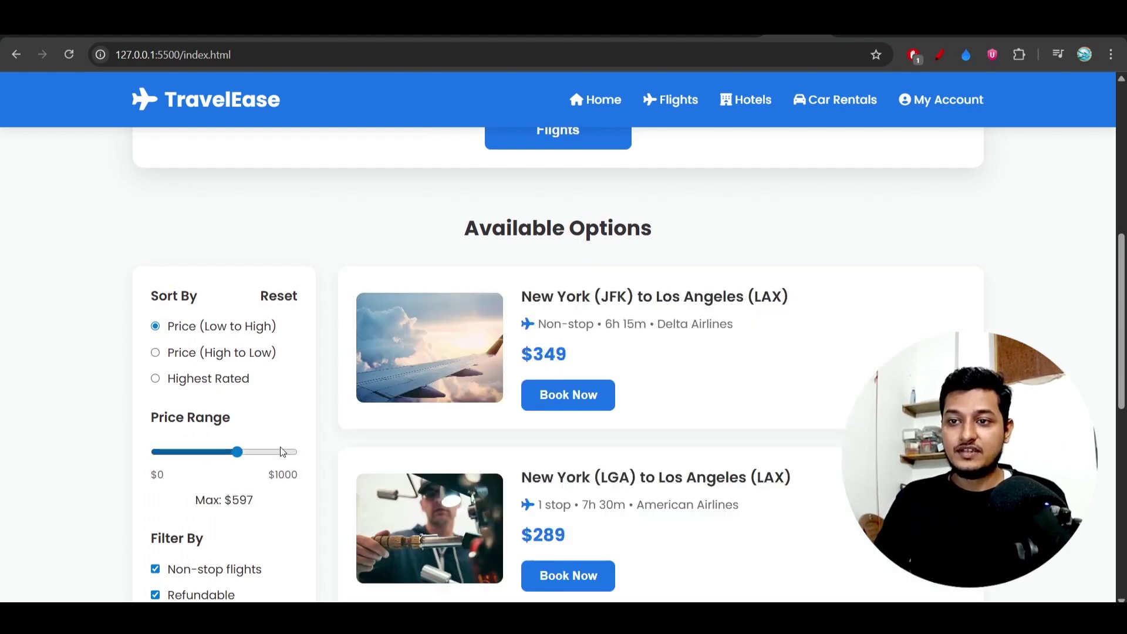
Return to the DeepSeek chat and start a new empty chat.
scroll(575, 195, "up", 7)
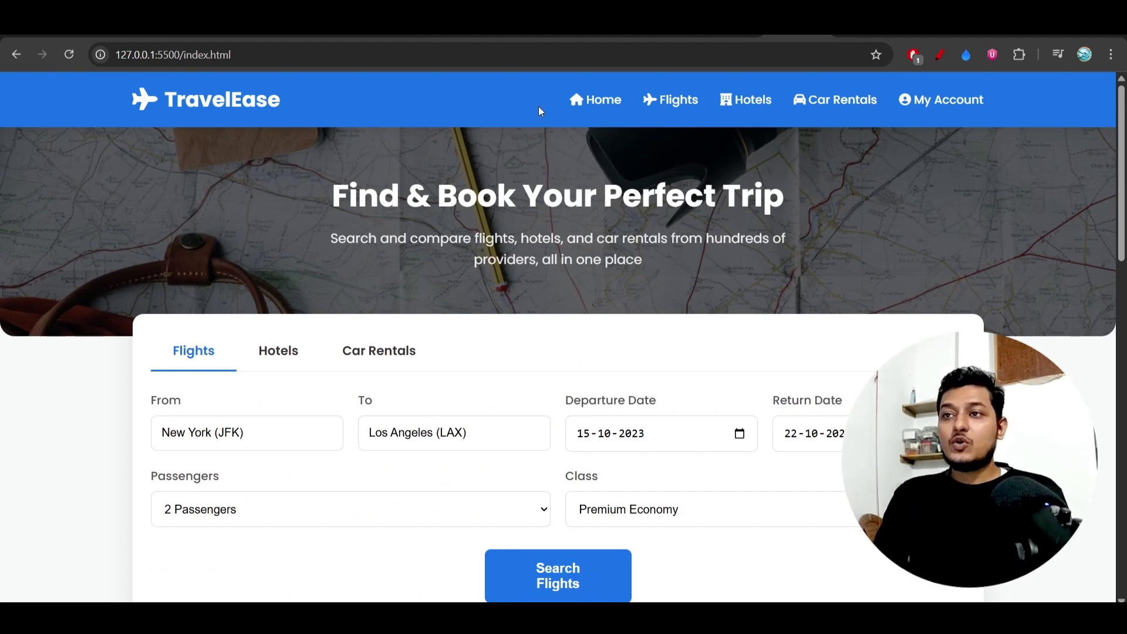
left_click(454, 39)
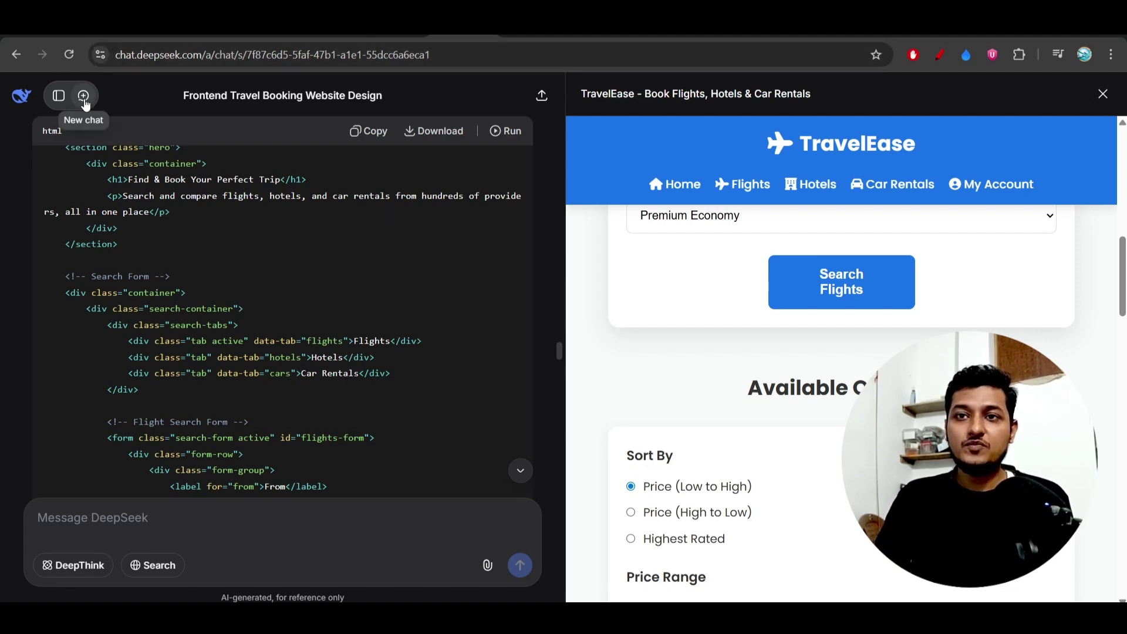
left_click(83, 95)
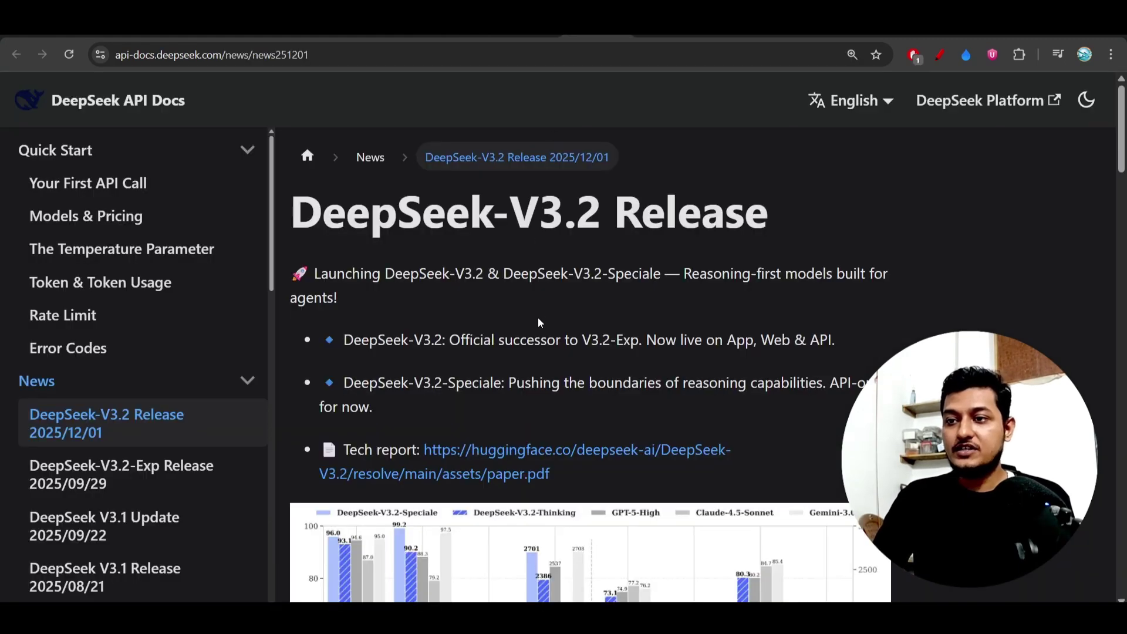
scroll(540, 323, "down", 4)
scroll(540, 323, "down", 6)
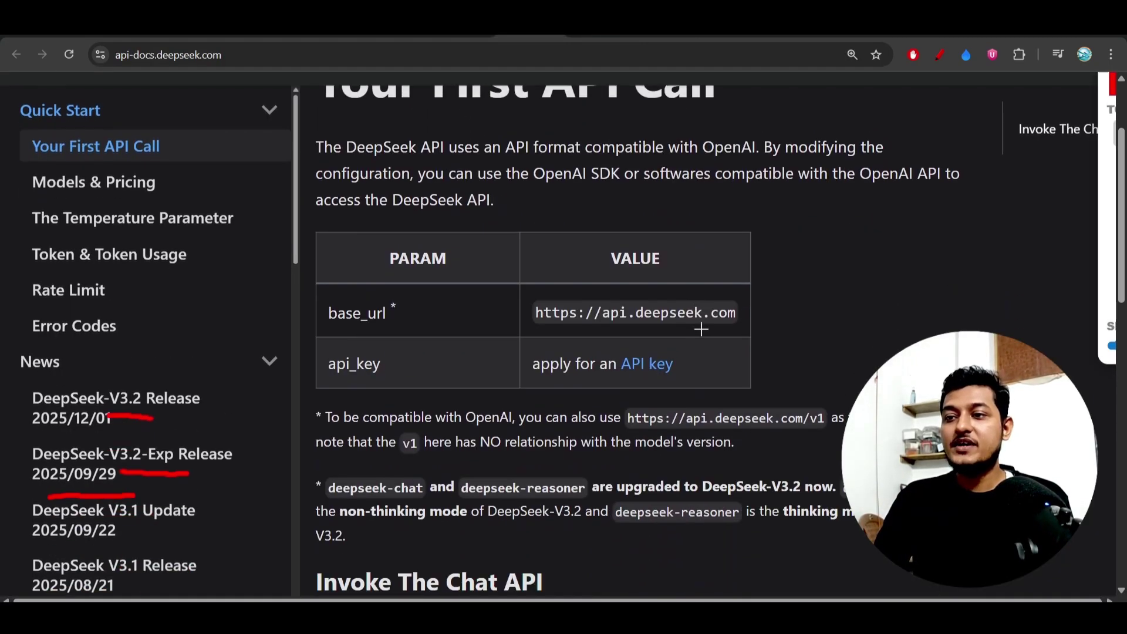
scroll(701, 328, "down", 1)
scroll(611, 311, "up", 3)
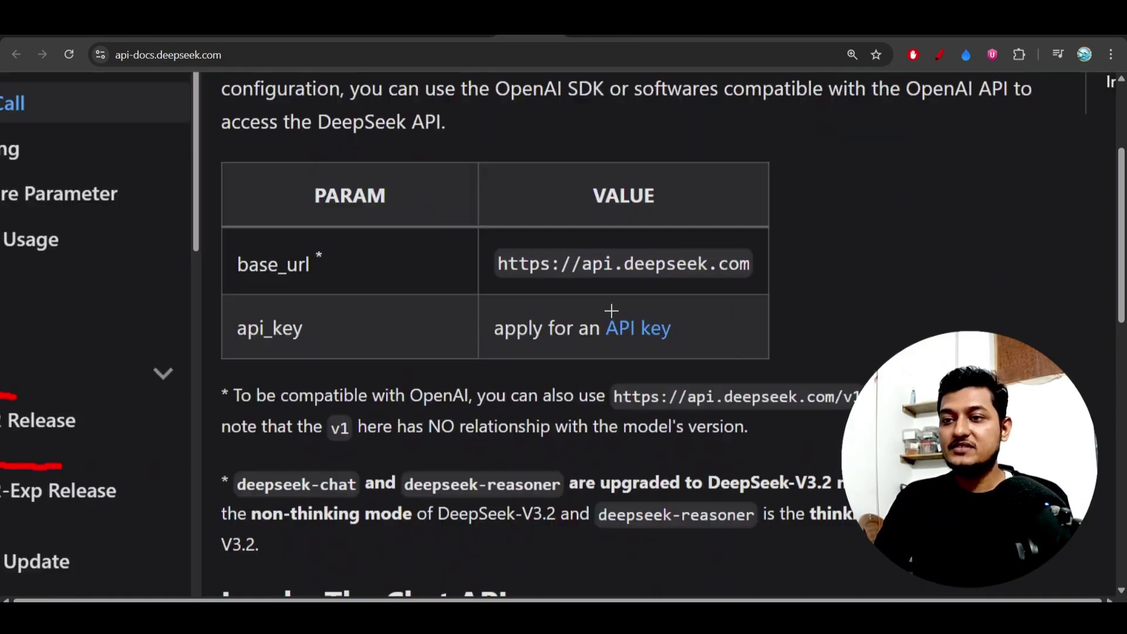
left_click_drag(550, 282, 770, 284)
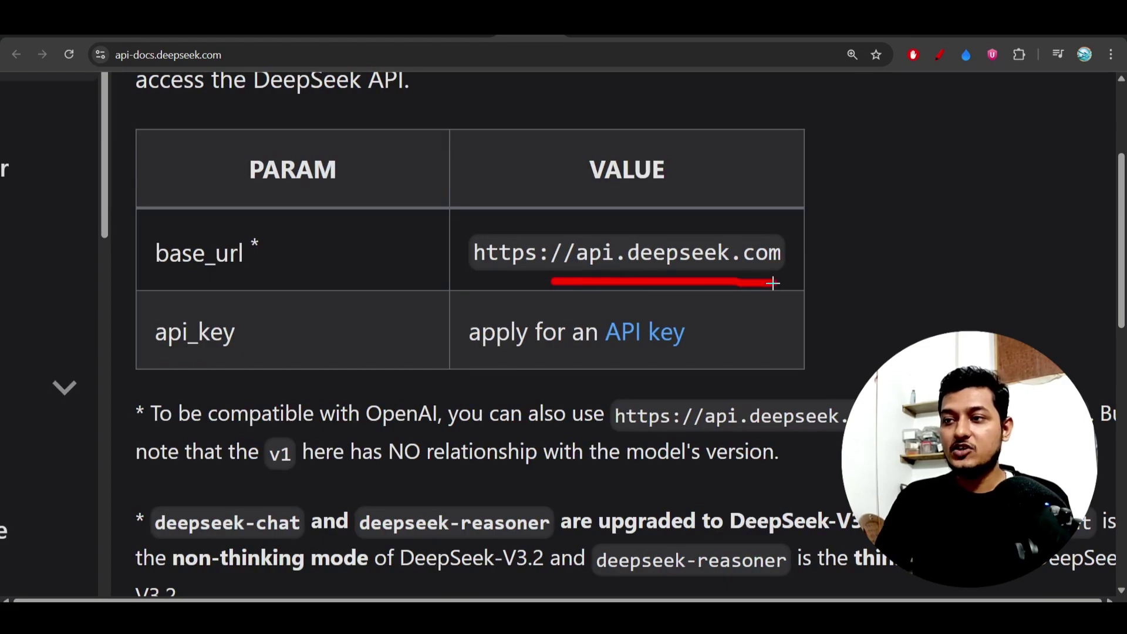
Underline deepseek-chat and deepseek-reasoner, plus deepseek-chat in the curl example, then bring up Cline.
scroll(771, 283, "down", 3)
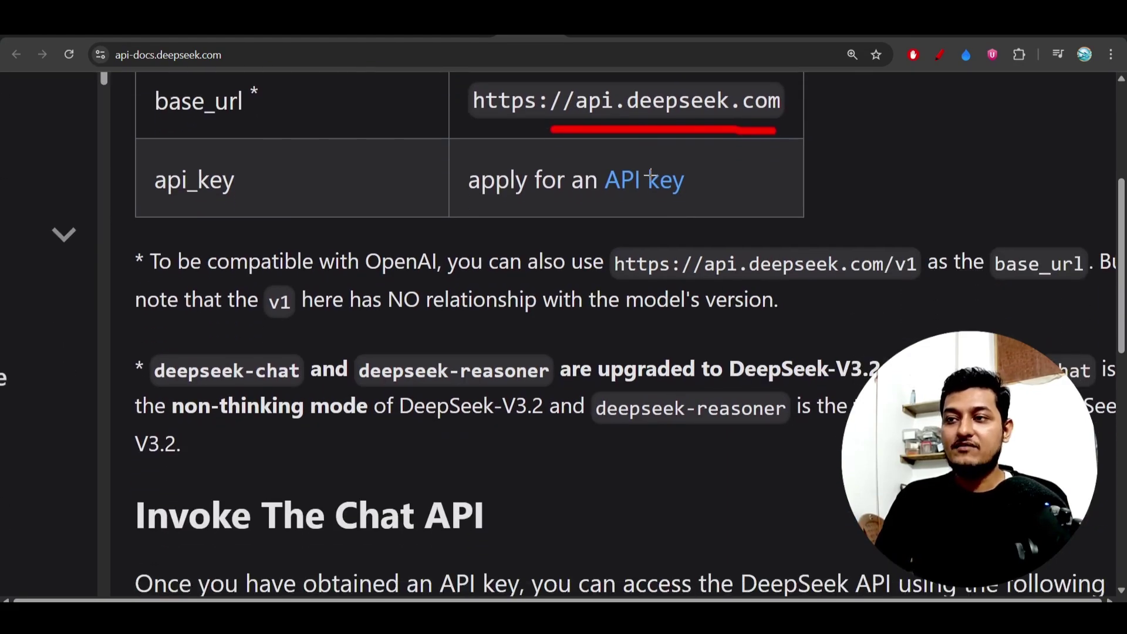
scroll(635, 180, "down", 3)
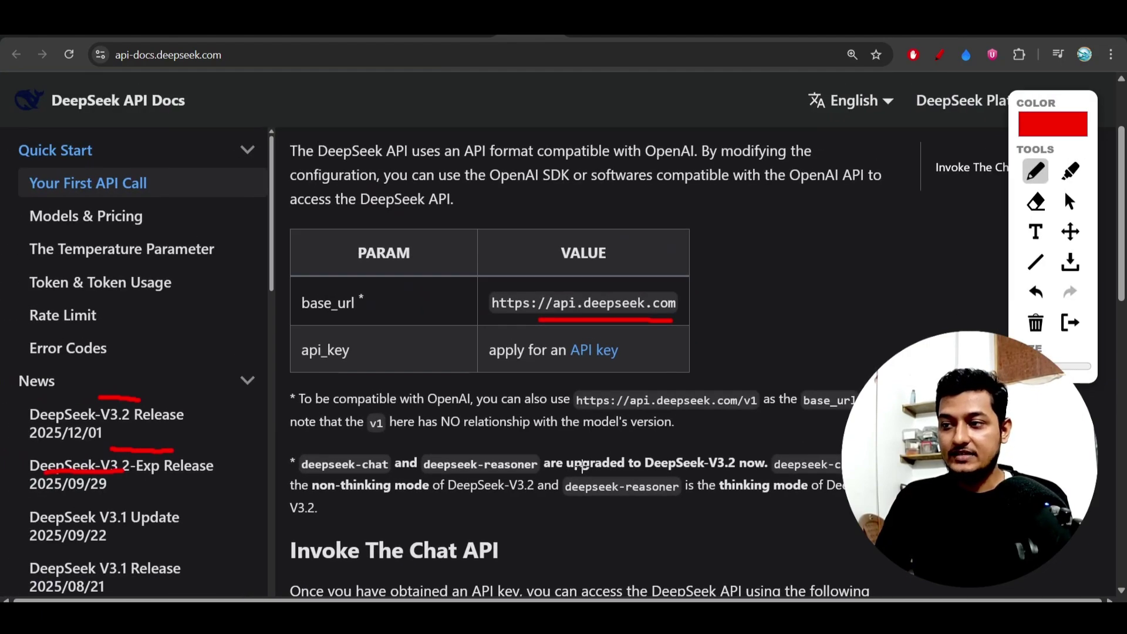
scroll(352, 506, "up", 3)
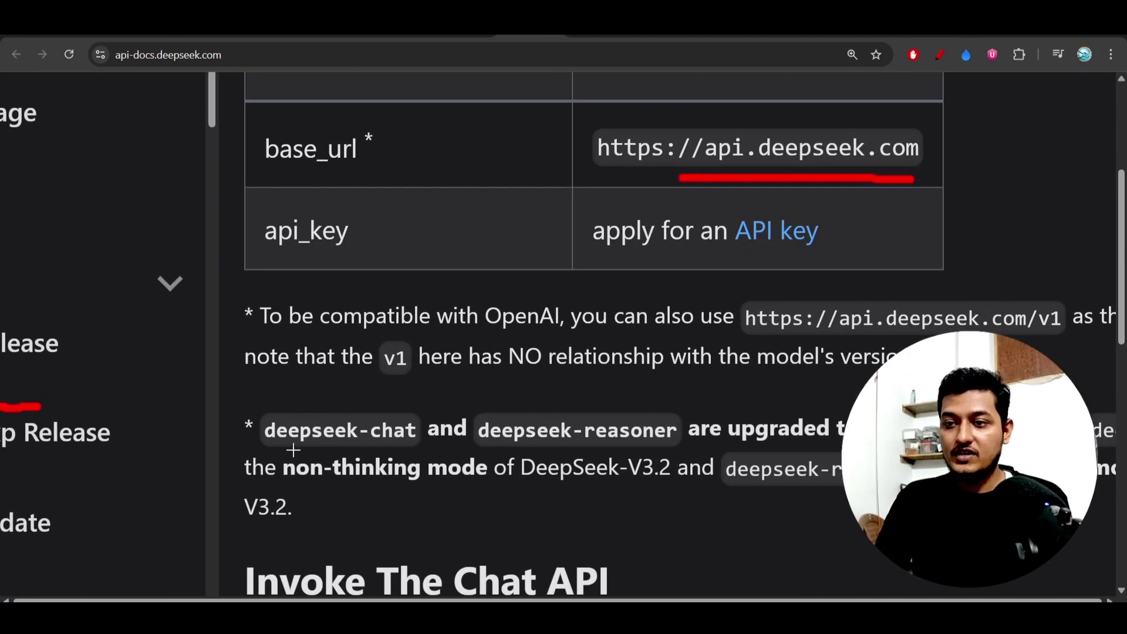
left_click_drag(289, 449, 397, 452)
left_click_drag(516, 450, 681, 455)
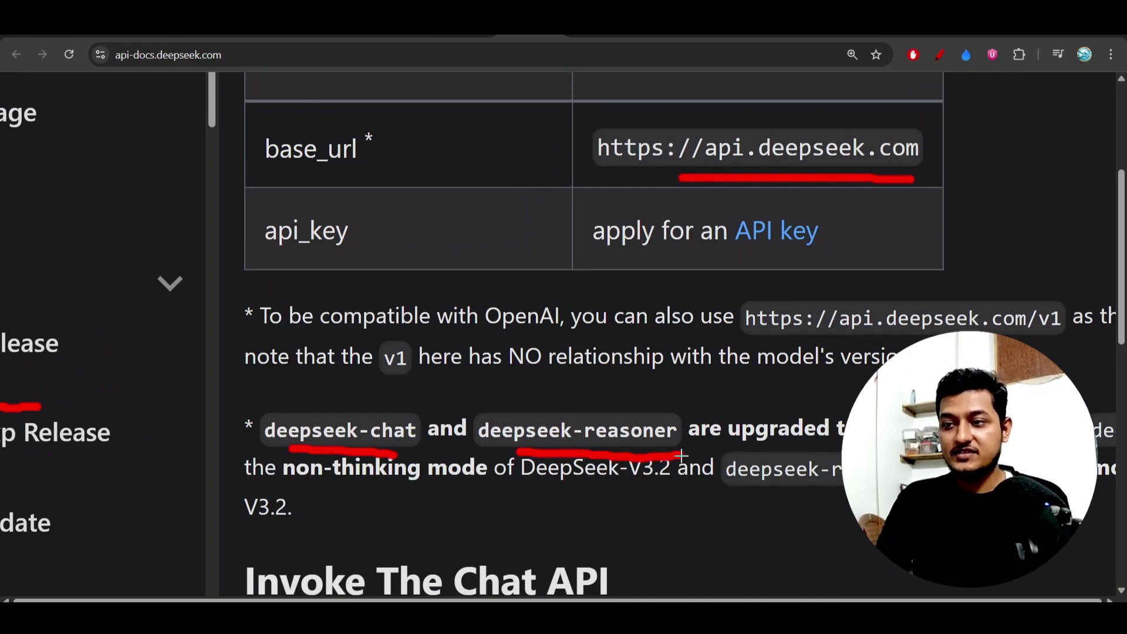
scroll(681, 455, "down", 3)
scroll(681, 455, "down", 2)
scroll(681, 455, "down", 6)
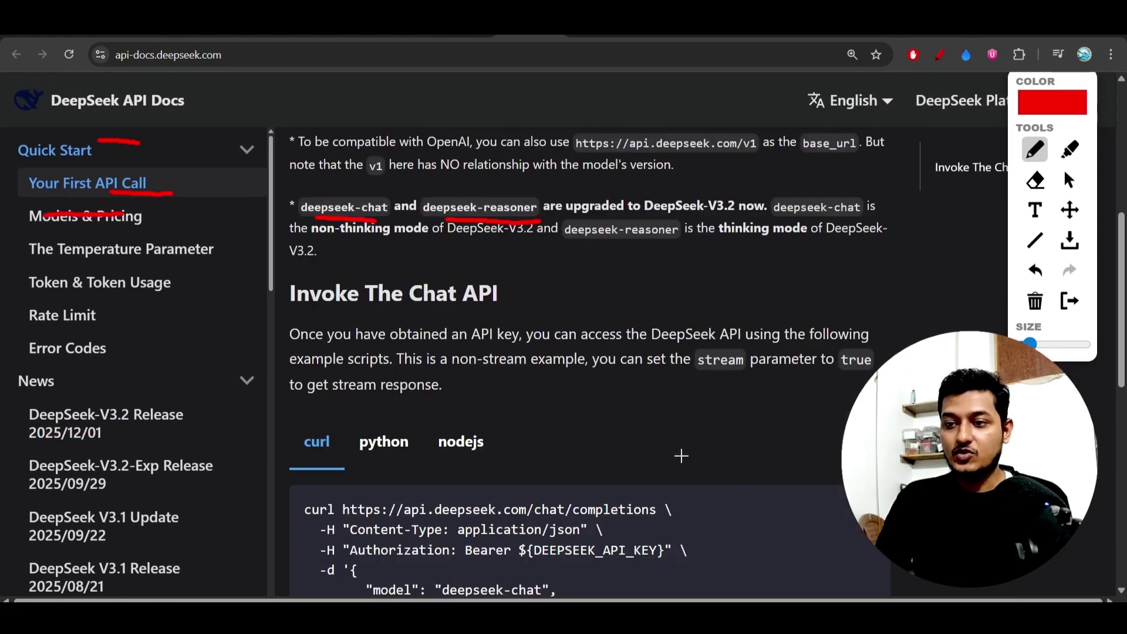
left_click_drag(459, 436, 568, 438)
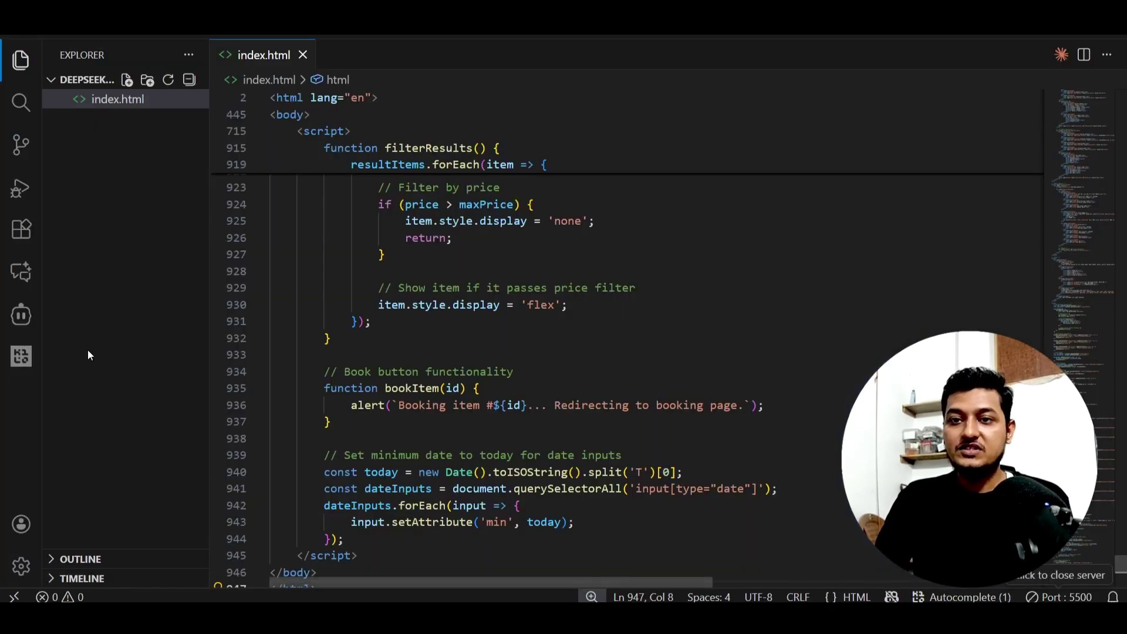
left_click(21, 315)
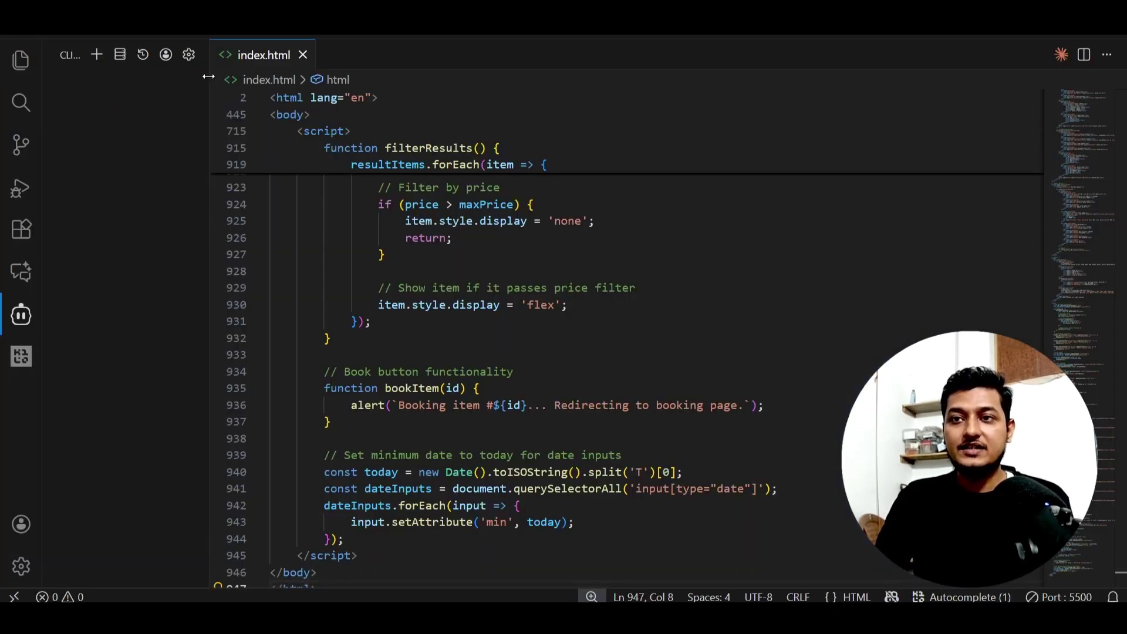
In Cline settings, choose DeepSeek as API provider with the deepseek-chat model, focusing the API key field.
left_click_drag(209, 76, 306, 67)
left_click(286, 54)
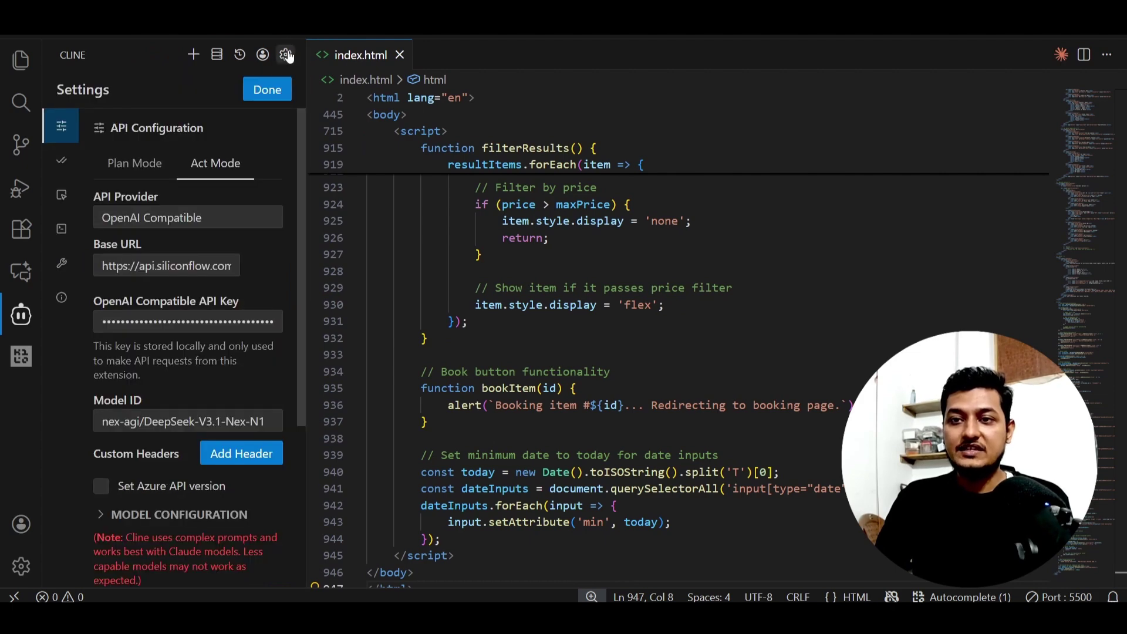
left_click(150, 215)
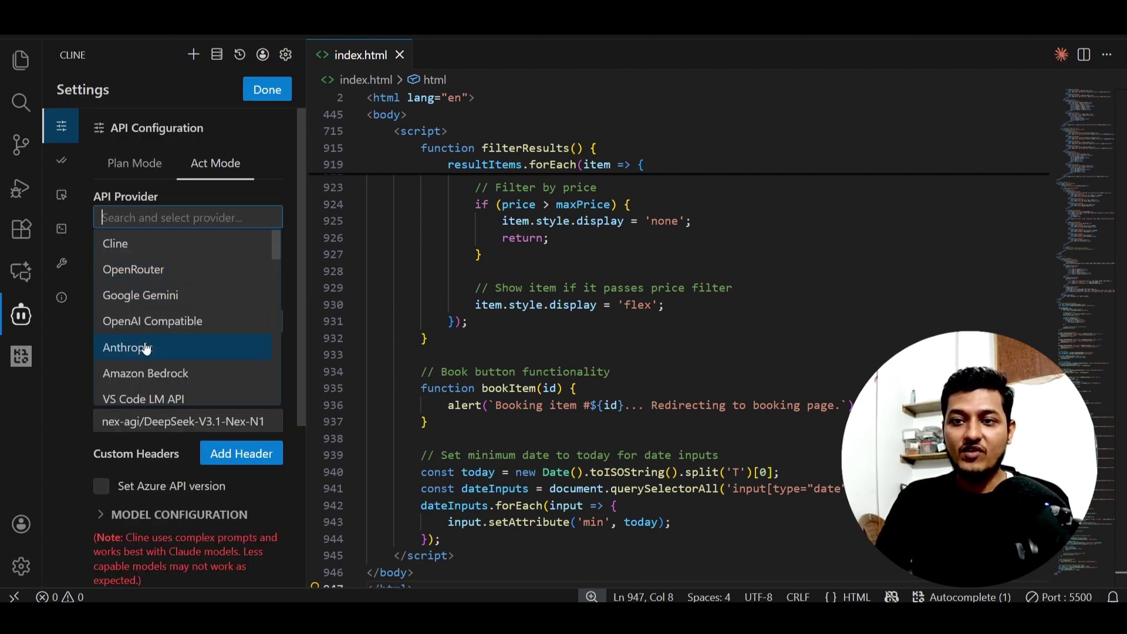
scroll(144, 349, "down", 3)
scroll(144, 328, "up", 4)
scroll(143, 314, "down", 3)
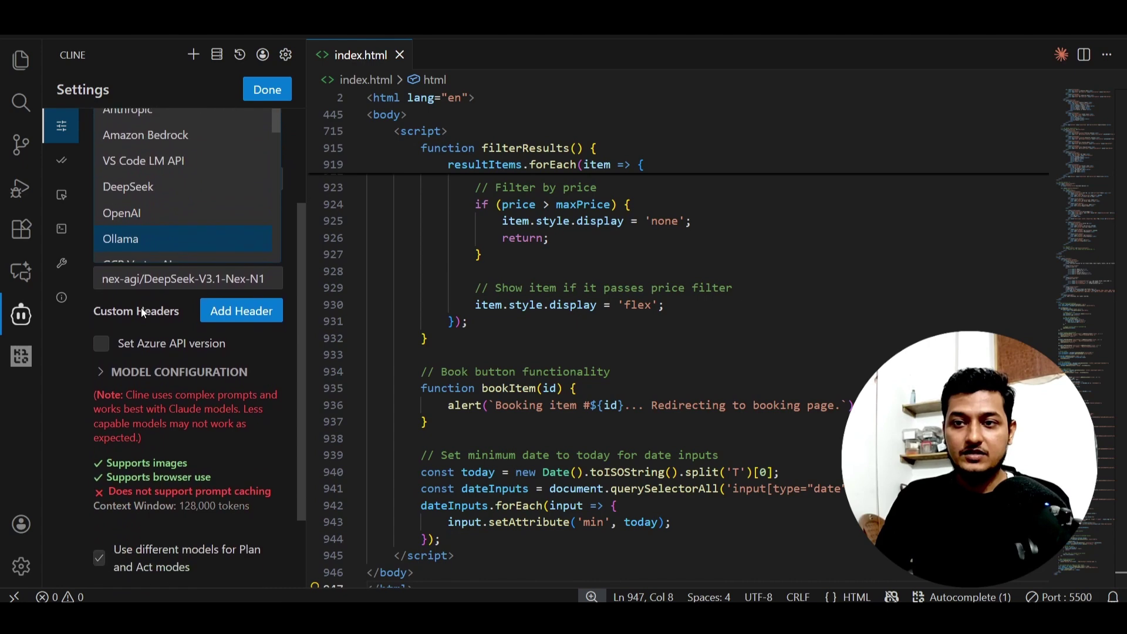
scroll(140, 308, "up", 2)
type("de")
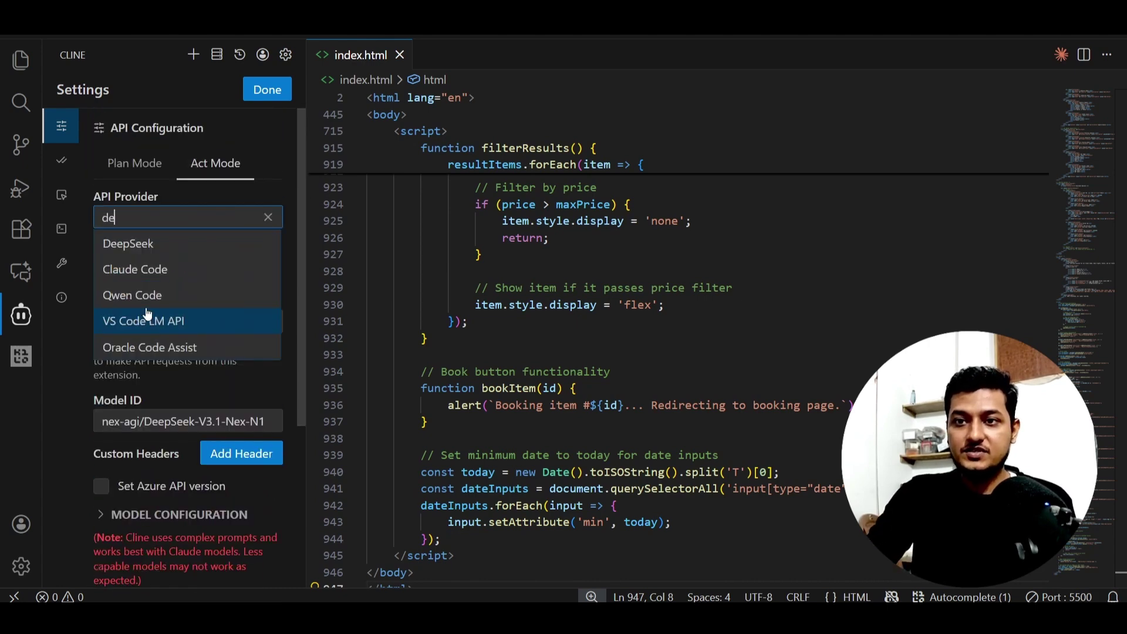
left_click(123, 245)
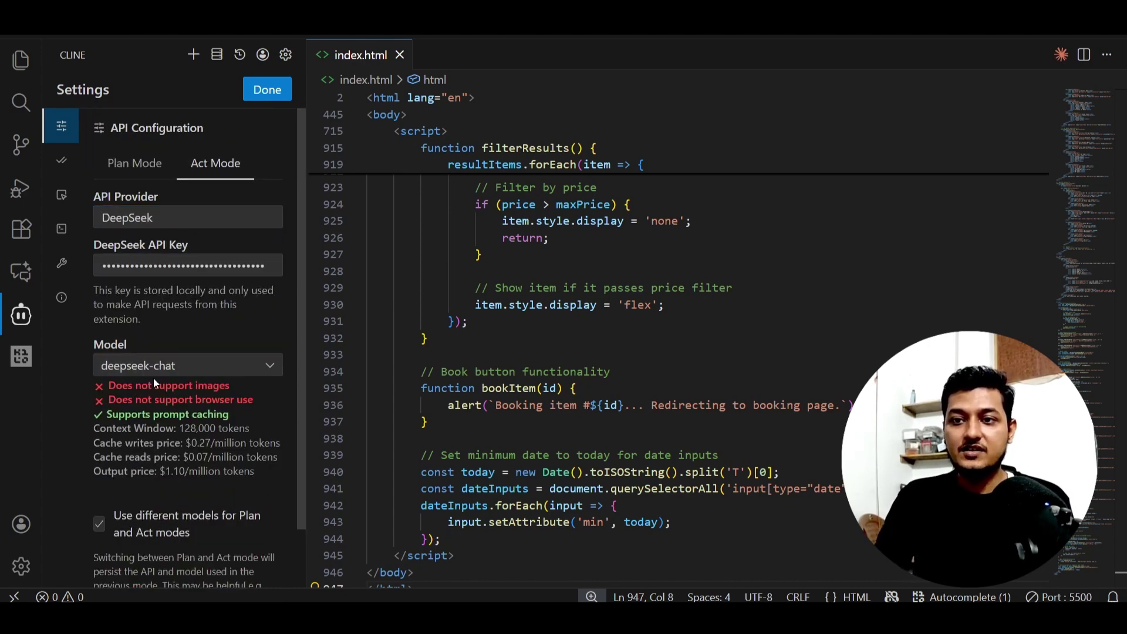
left_click(186, 365)
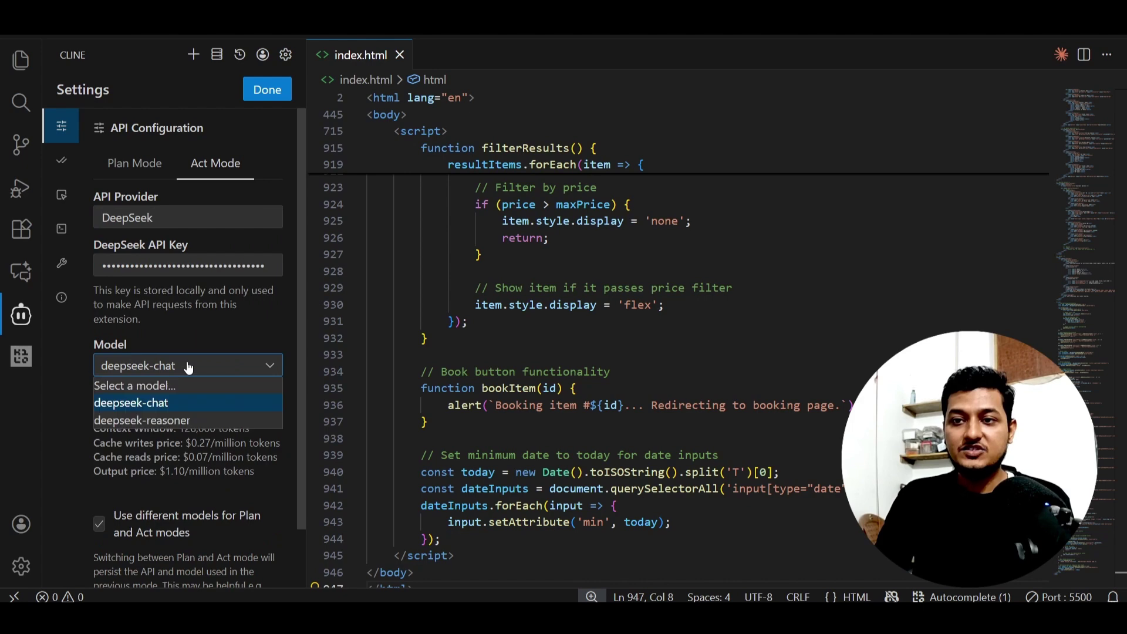
left_click(136, 404)
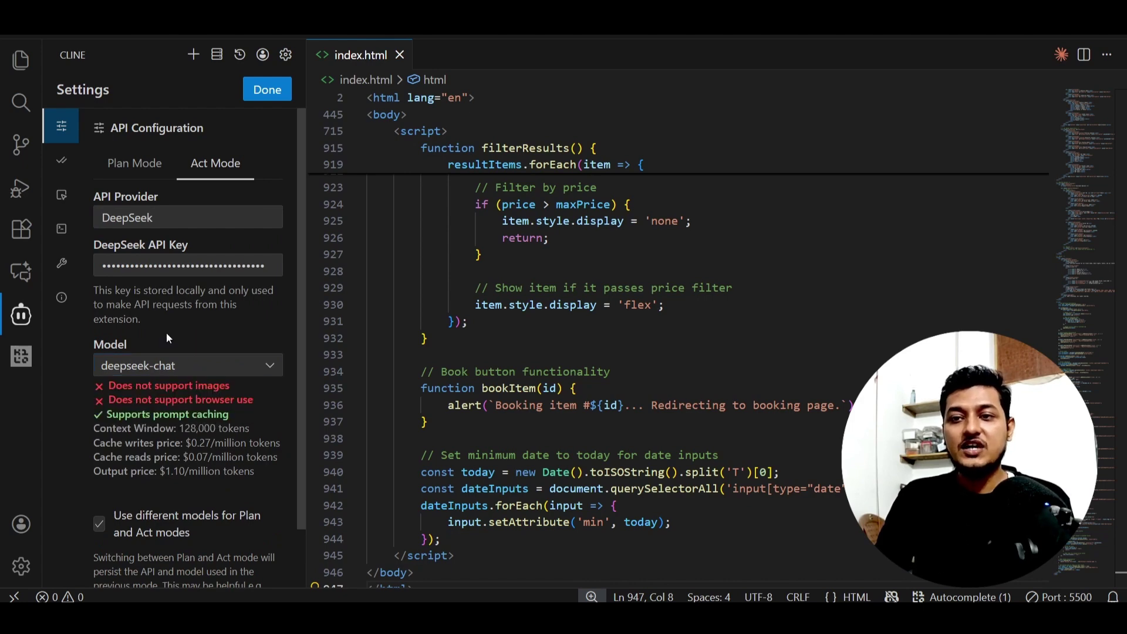
left_click(136, 268)
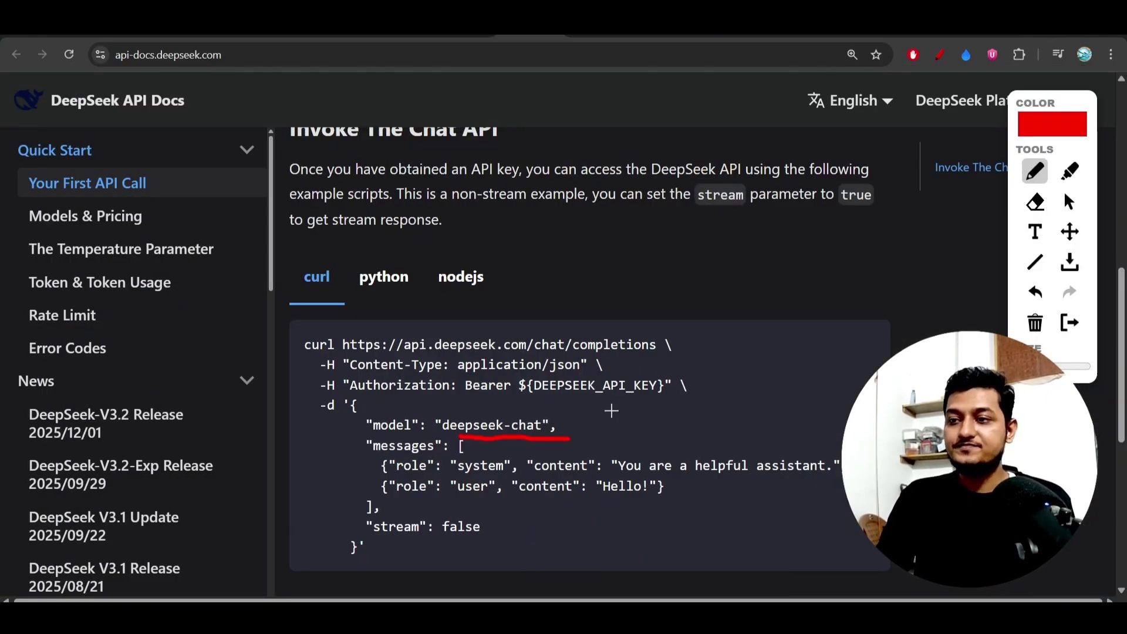
Scroll back to the base URL and model-name table, then switch to the Hugging Face DeepSeek-V3.2 tab.
scroll(815, 232, "up", 5)
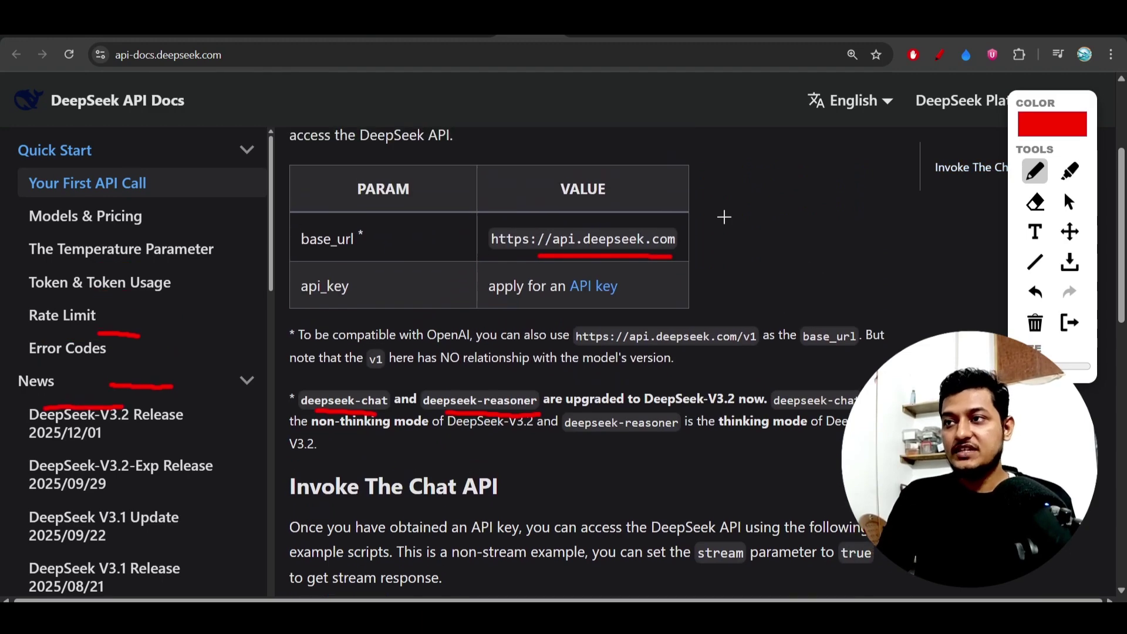
left_click(716, 37)
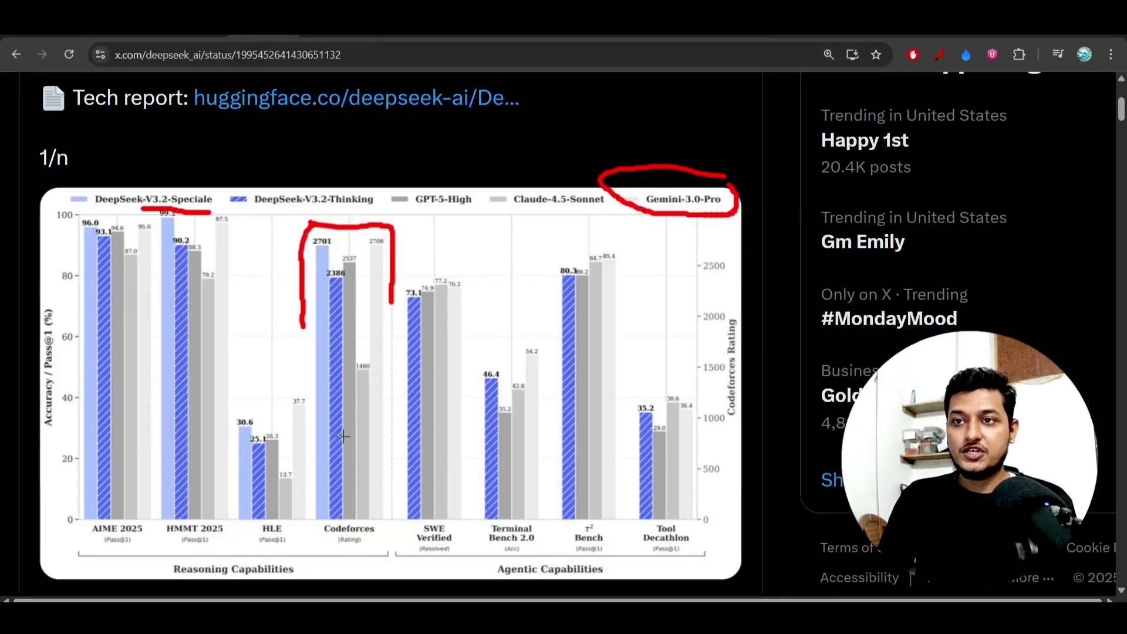
Scroll to the benchmark table and circle the DeepSeek-V3.2 Speciale and Gemini-3.0 Pro column headers.
scroll(343, 436, "down", 8)
scroll(343, 436, "down", 1)
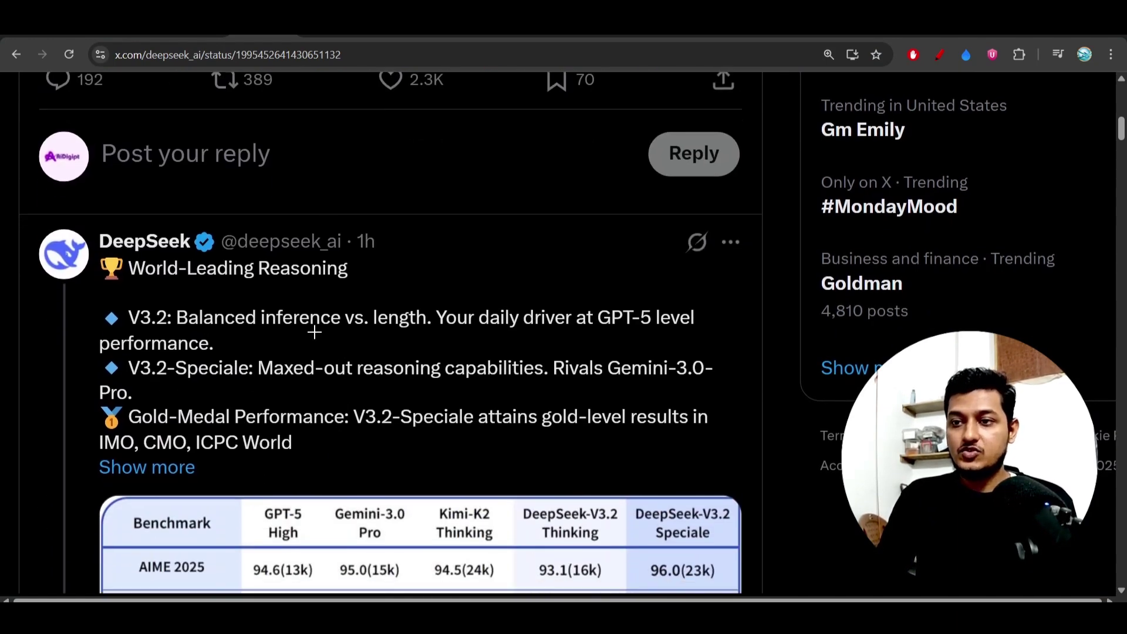
scroll(315, 311, "down", 4)
key("super+Tab")
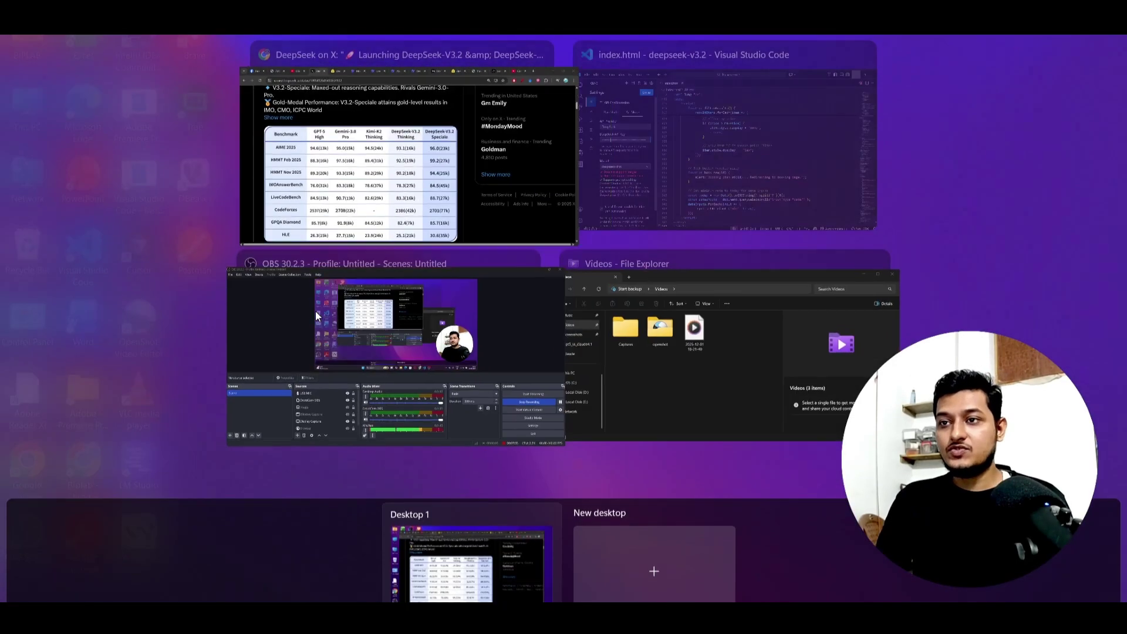
left_click(407, 121)
scroll(460, 416, "down", 1)
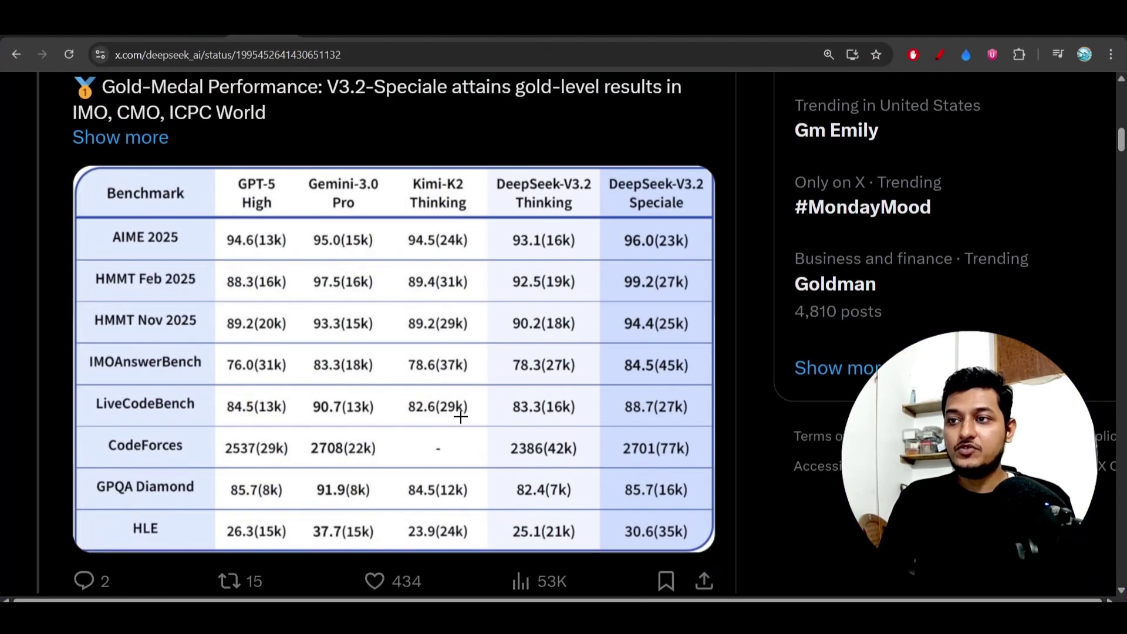
mouse_move(74, 167)
left_mouse_down()
mouse_move(71, 179)
mouse_move(208, 139)
left_mouse_up()
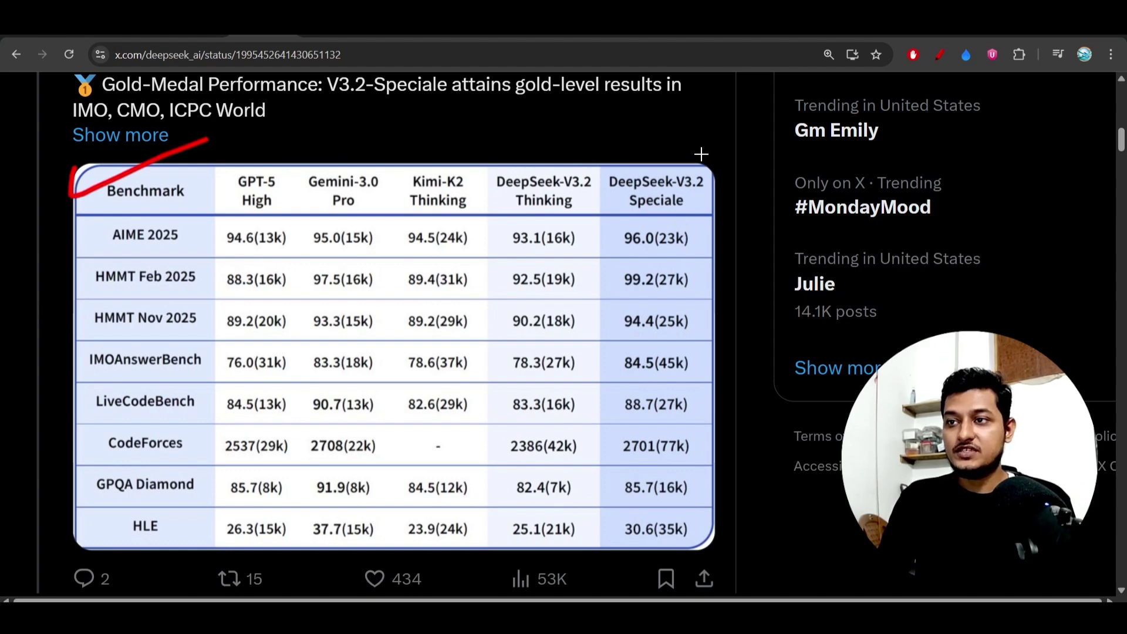
mouse_move(701, 154)
left_mouse_down()
mouse_move(653, 154)
mouse_move(596, 188)
mouse_move(648, 223)
mouse_move(717, 207)
mouse_move(703, 155)
left_mouse_up()
mouse_move(354, 152)
left_mouse_down()
mouse_move(292, 188)
mouse_move(407, 202)
mouse_move(355, 154)
left_mouse_up()
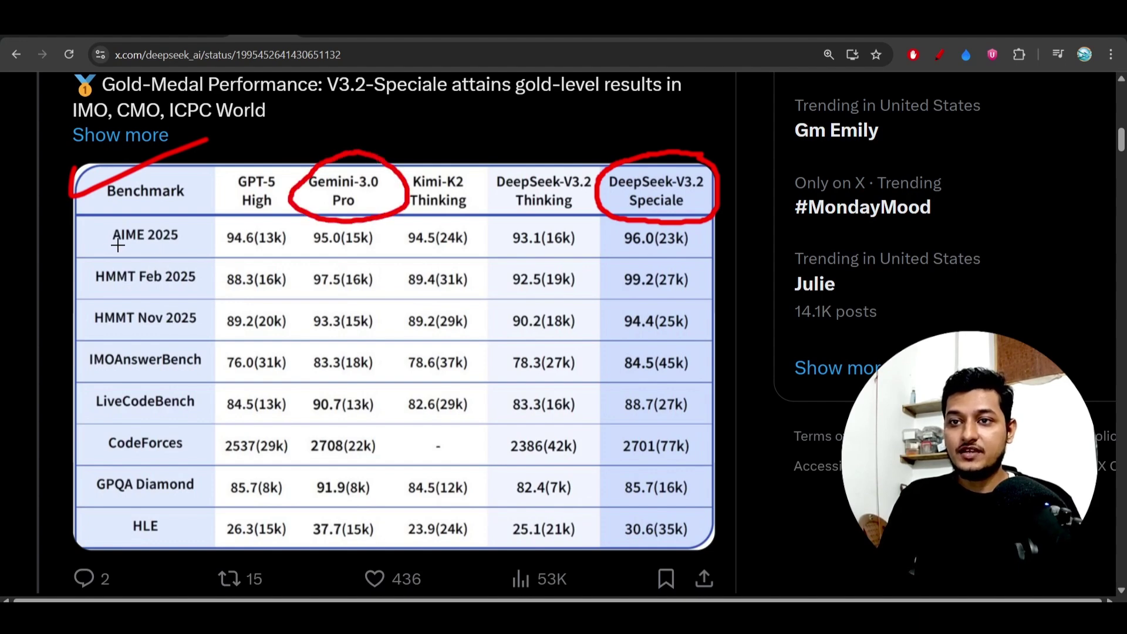
Underline the AIME 2025 and HMMT Feb 2025 scores: 95.0, 96.0, 97.5 and 99.2.
left_click_drag(111, 247, 162, 249)
left_click_drag(313, 247, 366, 253)
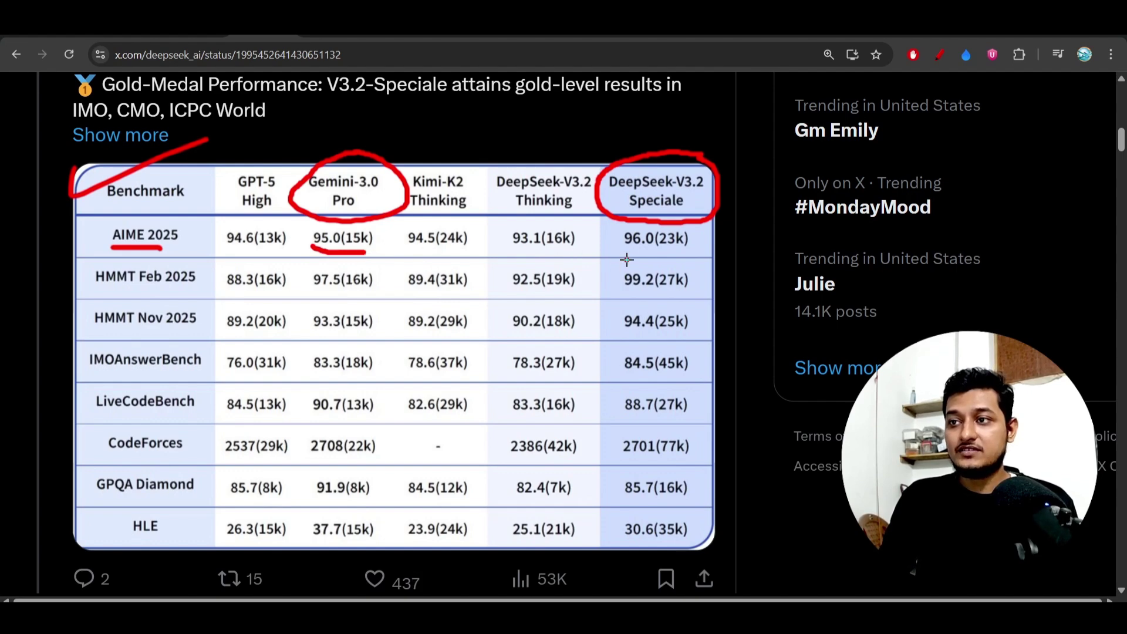
left_click_drag(626, 259, 683, 259)
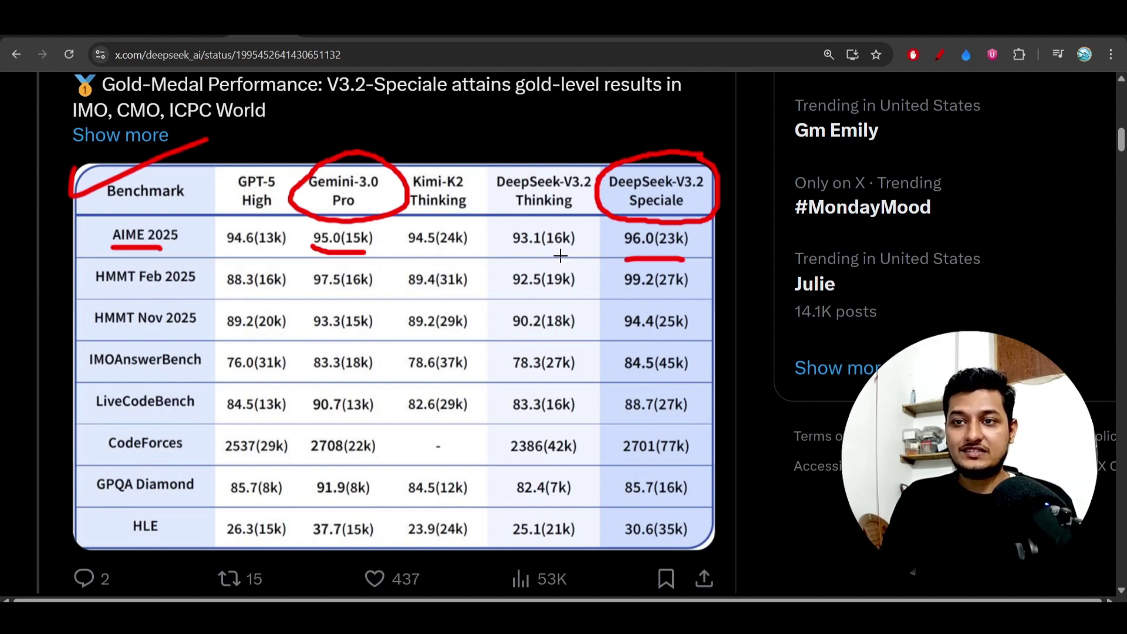
left_click_drag(306, 297, 341, 297)
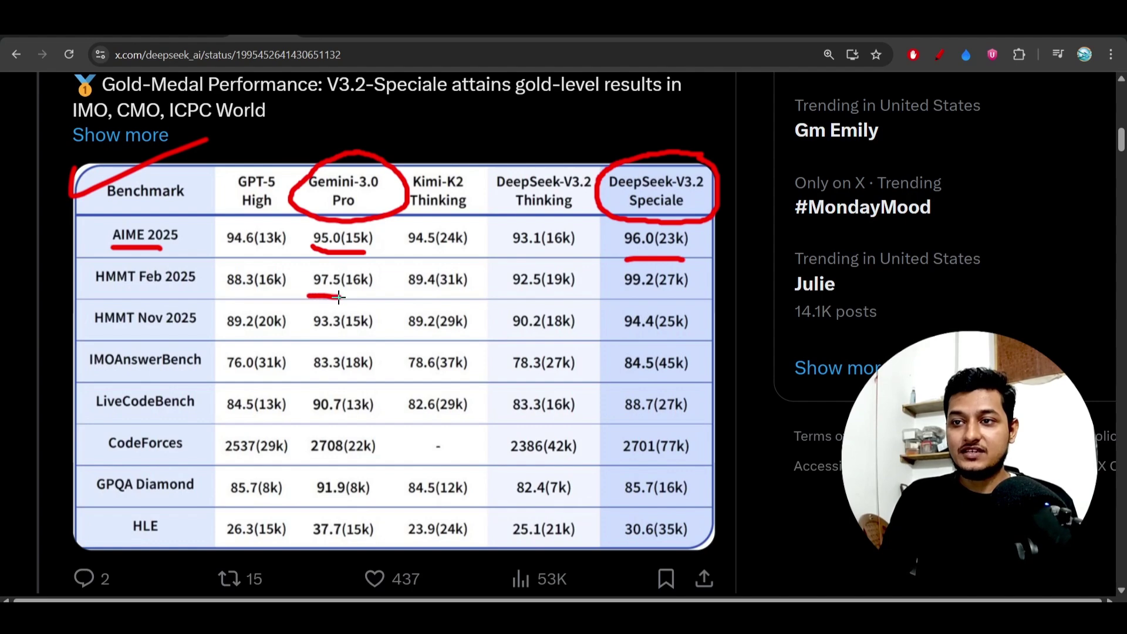
left_click_drag(584, 299, 683, 303)
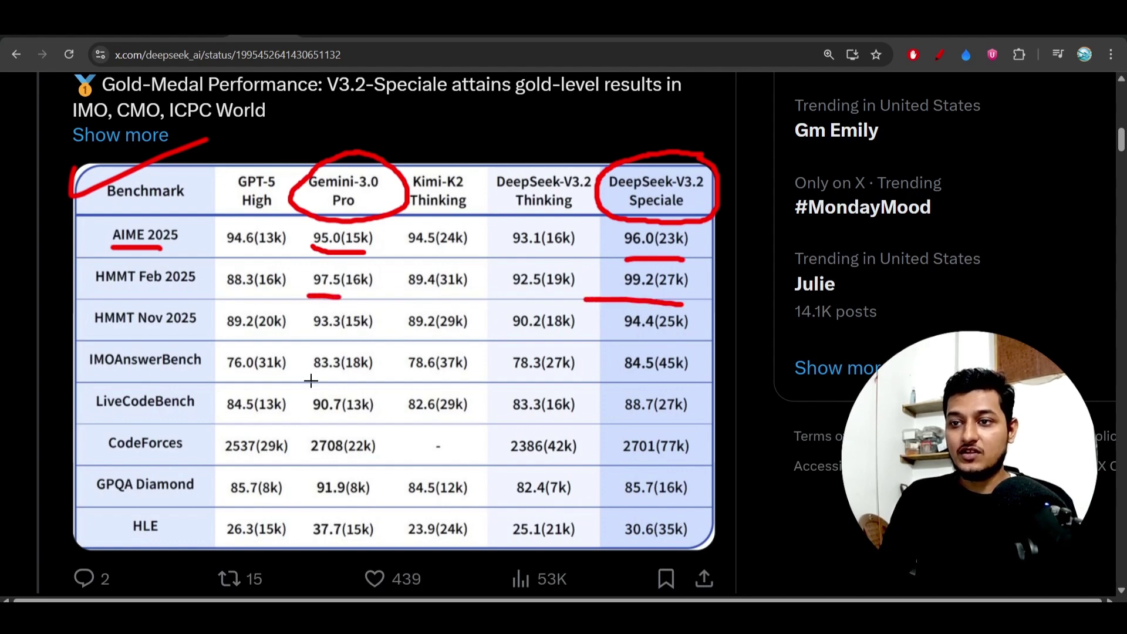
left_click_drag(308, 380, 369, 373)
left_click_drag(648, 159, 782, 122)
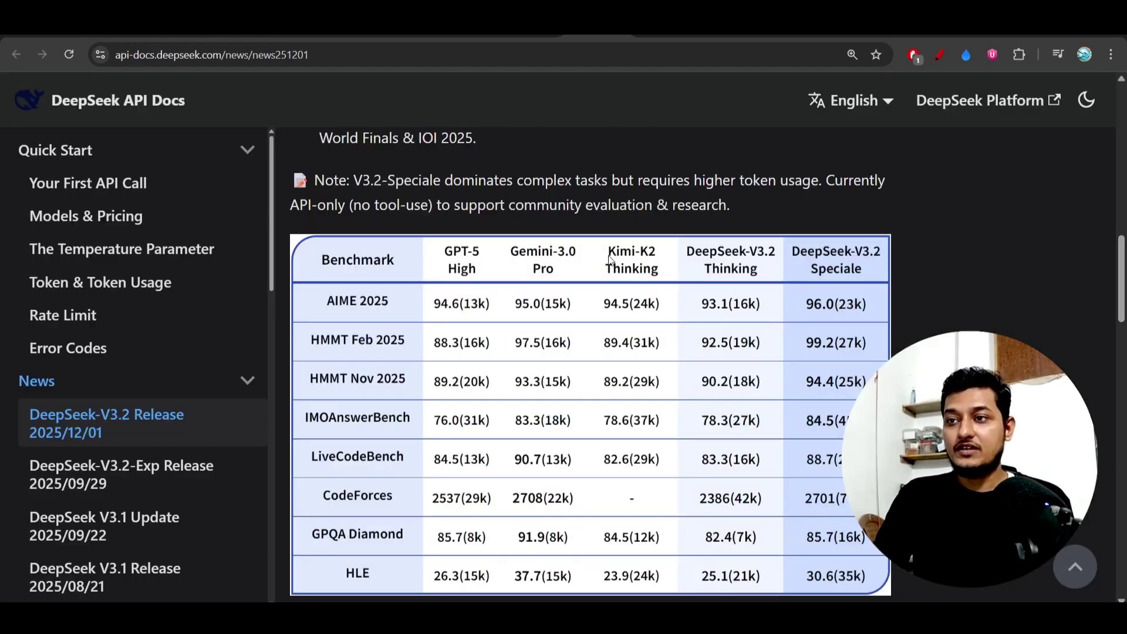
Turn on the red pen and underline the V3.2-Speciale temporary base_url endpoint.
scroll(608, 255, "up", 5)
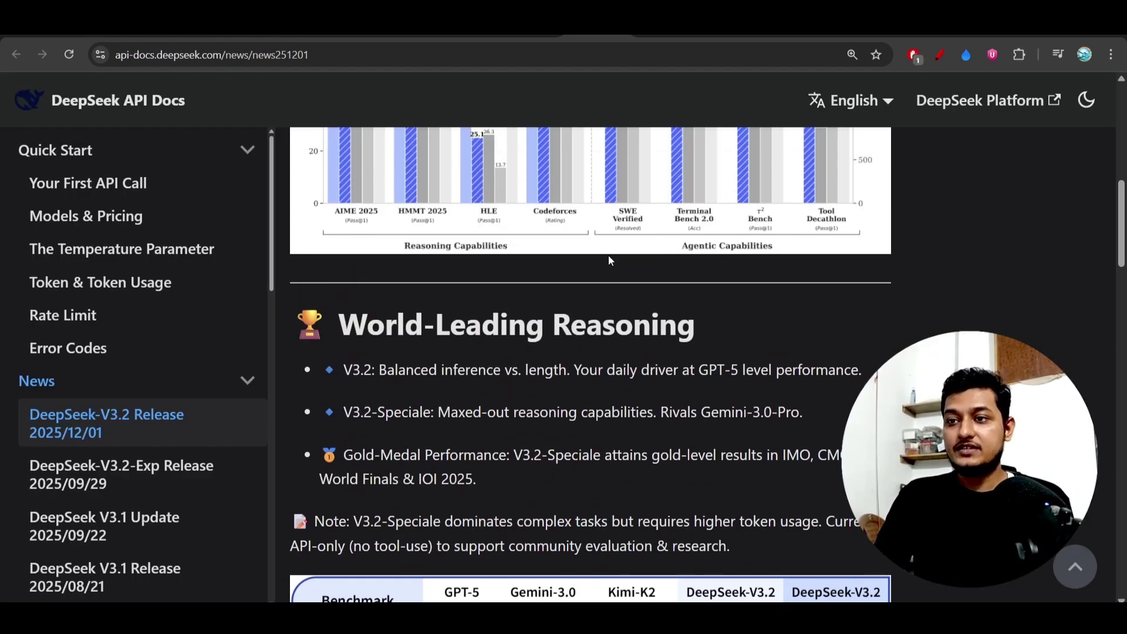
scroll(608, 255, "down", 10)
scroll(609, 255, "down", 7)
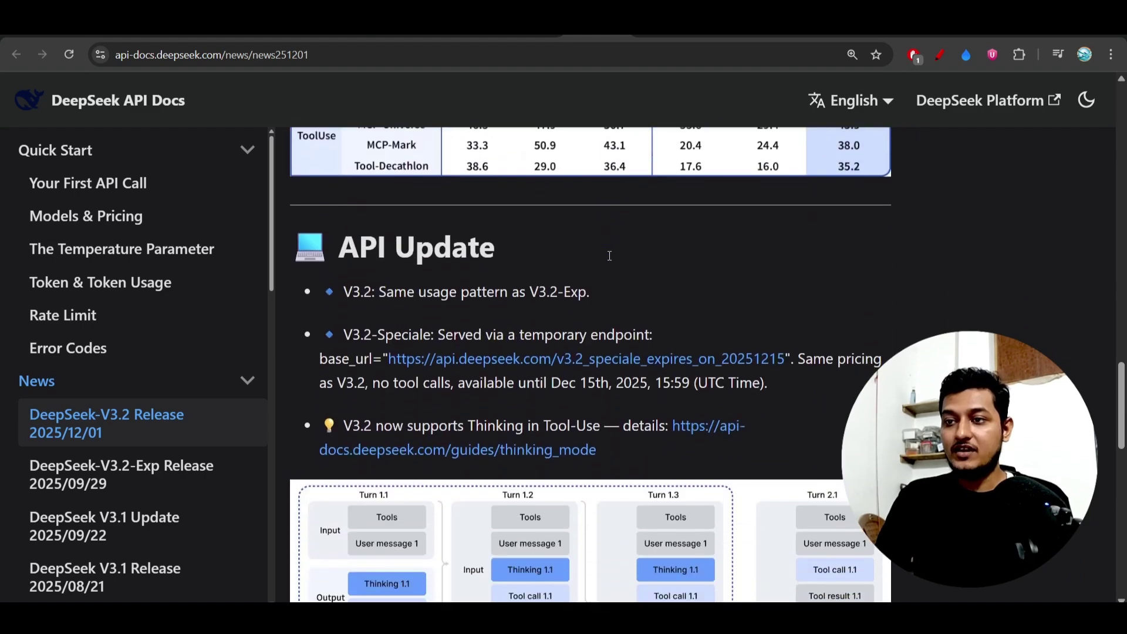
scroll(571, 251, "up", 3)
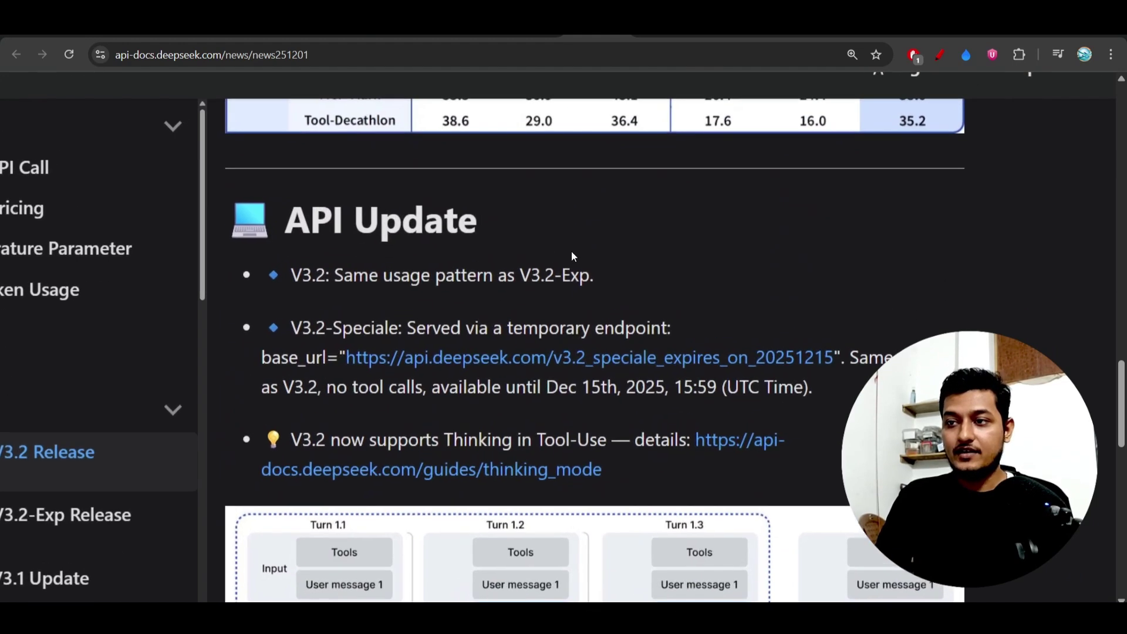
left_click(946, 54)
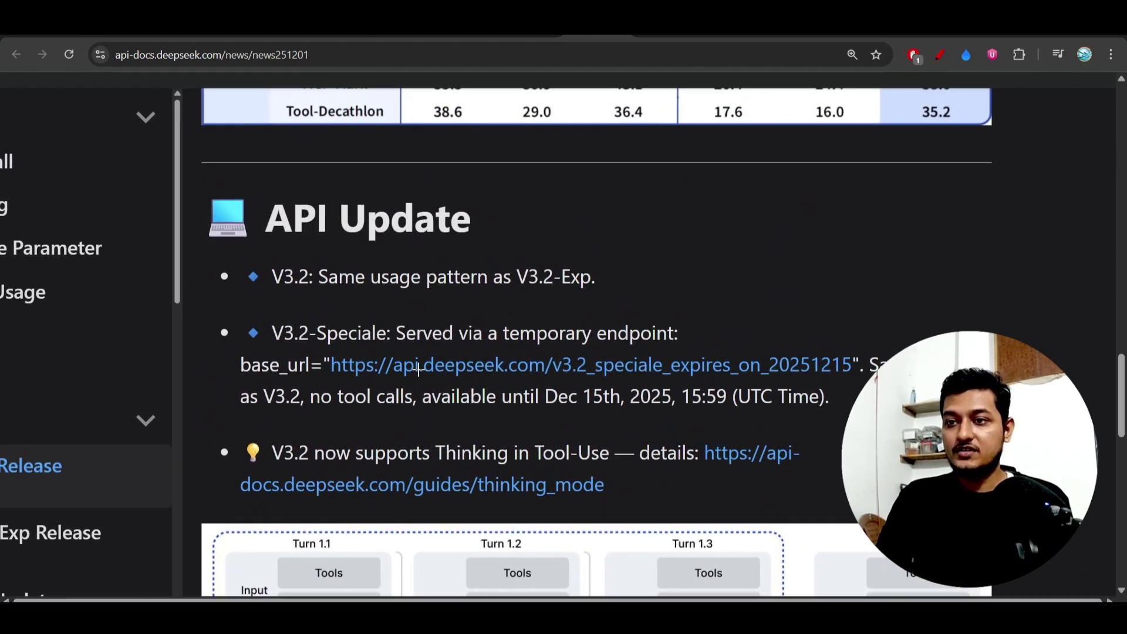
mouse_move(267, 381)
left_mouse_down()
mouse_move(386, 378)
mouse_move(465, 351)
mouse_move(639, 353)
left_mouse_up()
left_click_drag(517, 382, 790, 384)
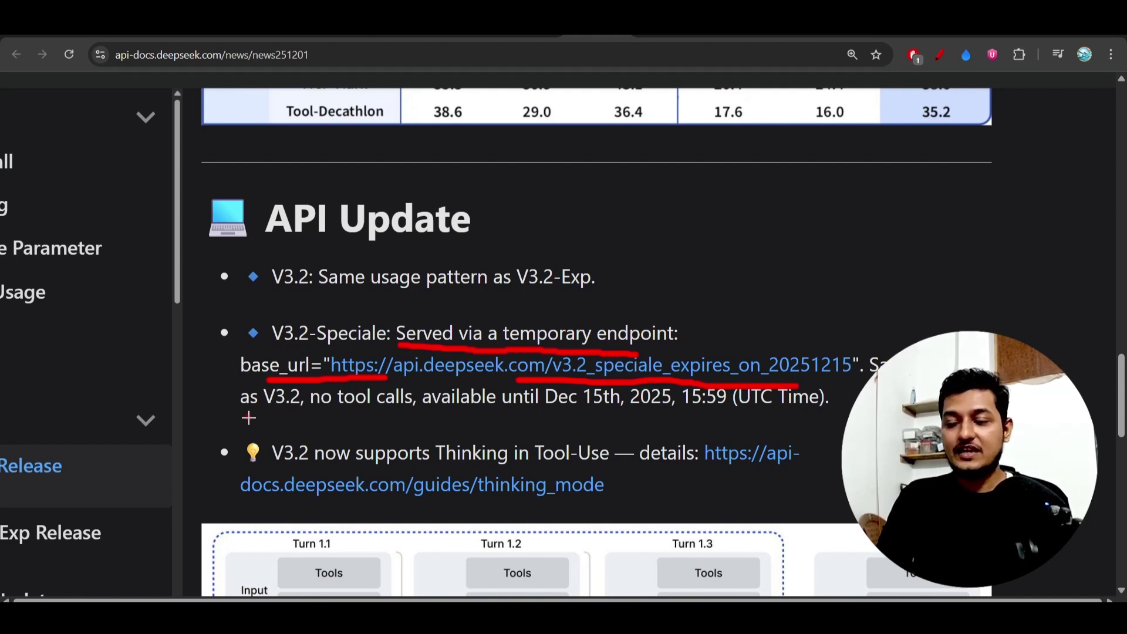
Underline 'as V3.2', the no-tool-calls limit and the Dec 15th, 2025 availability date.
left_click_drag(247, 418, 387, 417)
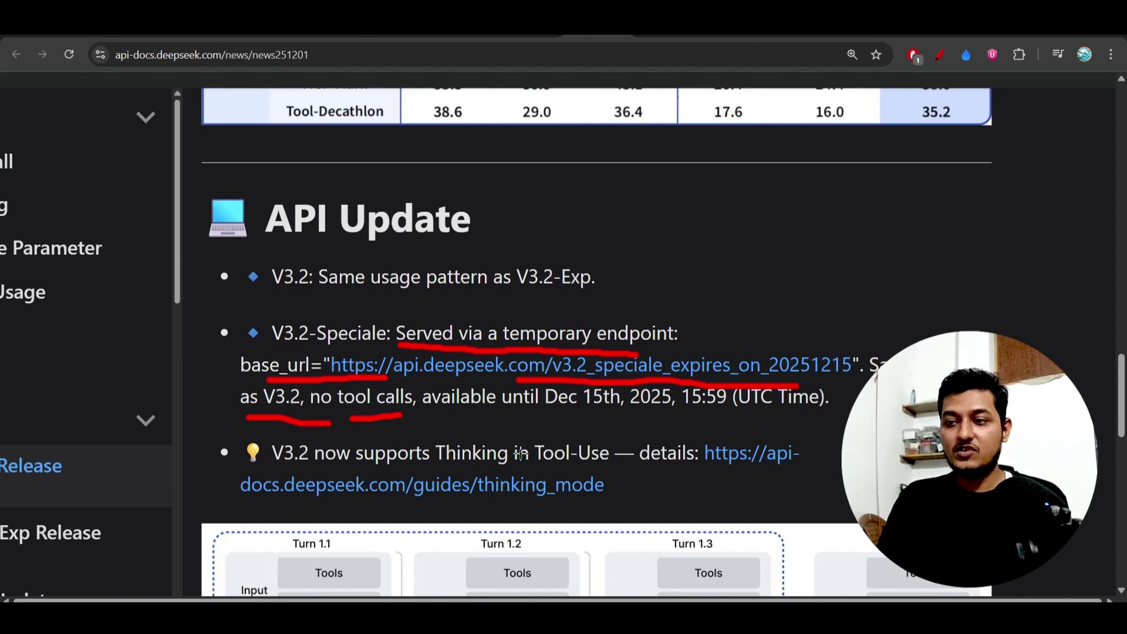
left_click_drag(472, 421, 633, 417)
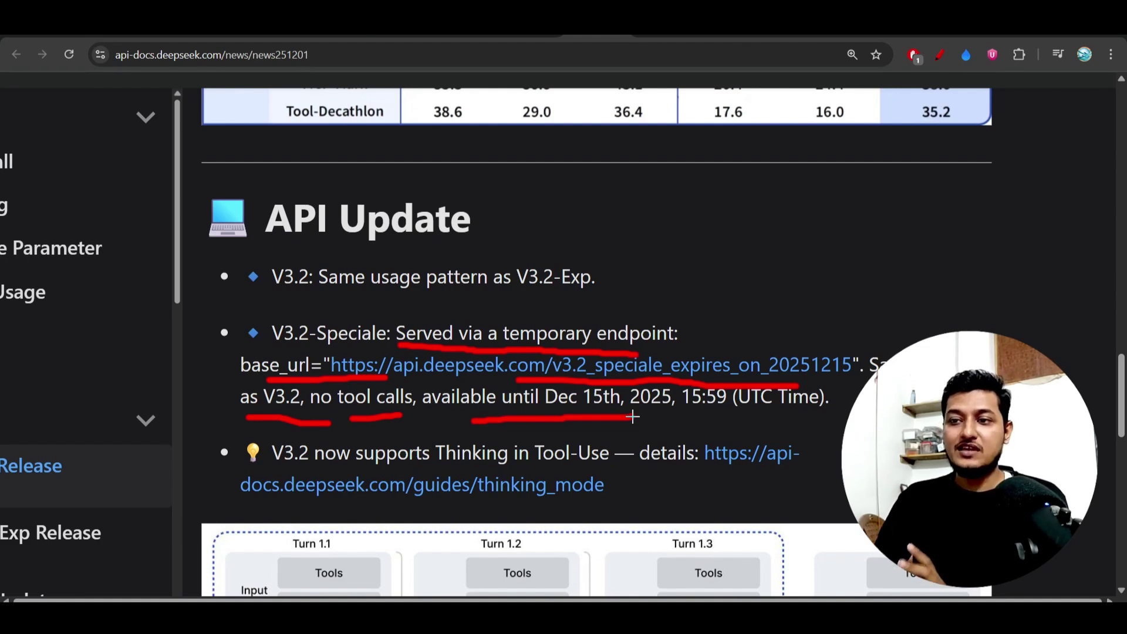
left_click_drag(410, 423, 614, 415)
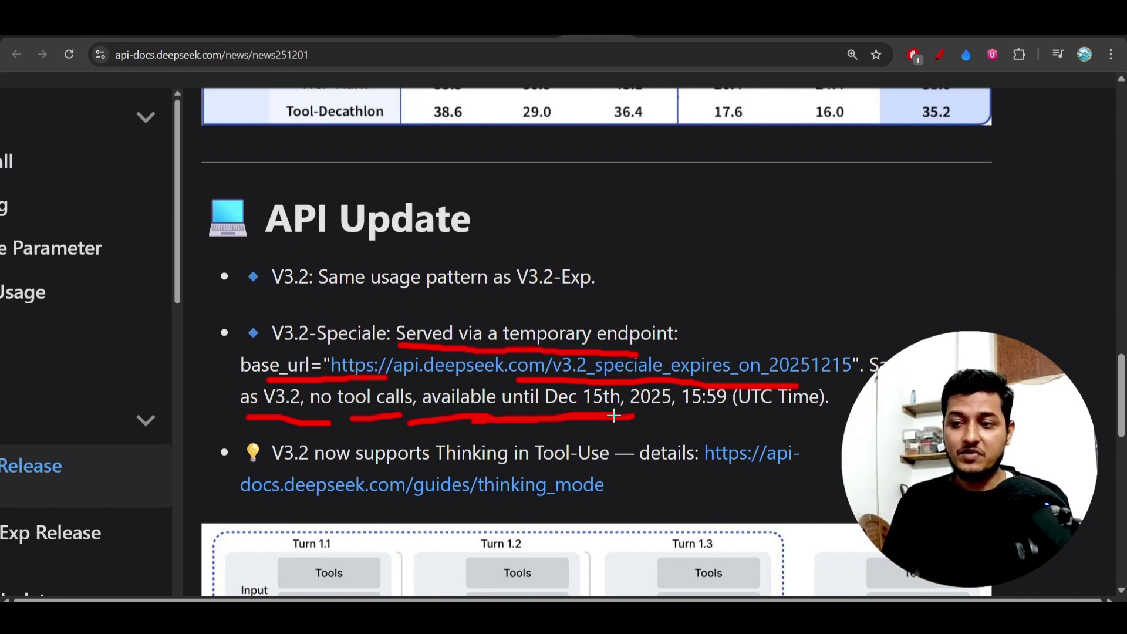
scroll(614, 416, "down", 1)
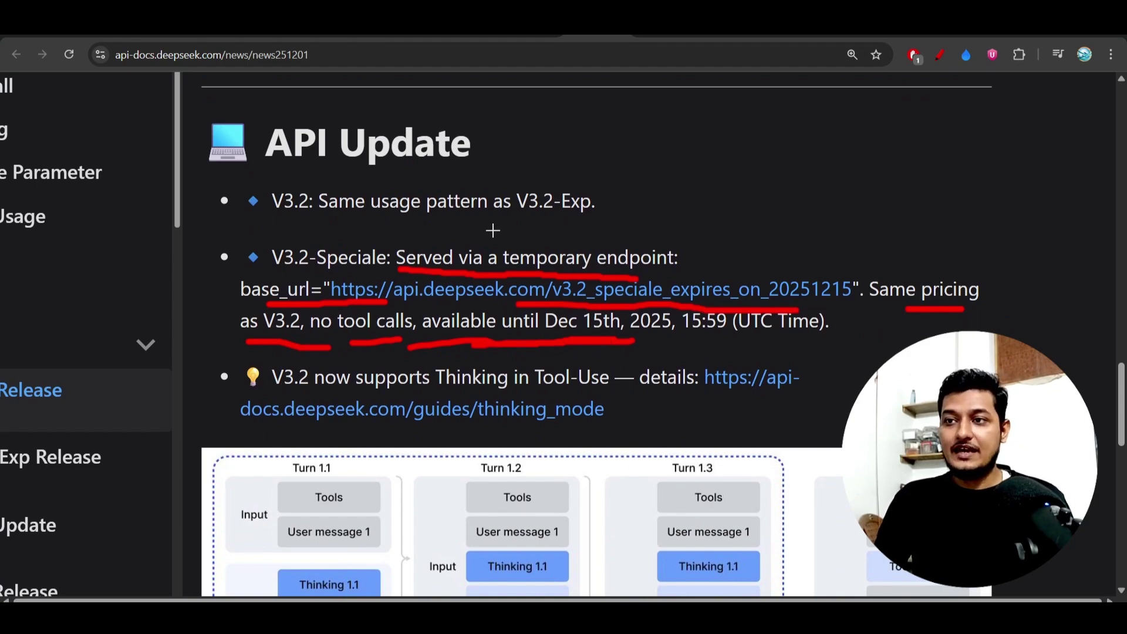
scroll(493, 231, "up", 14)
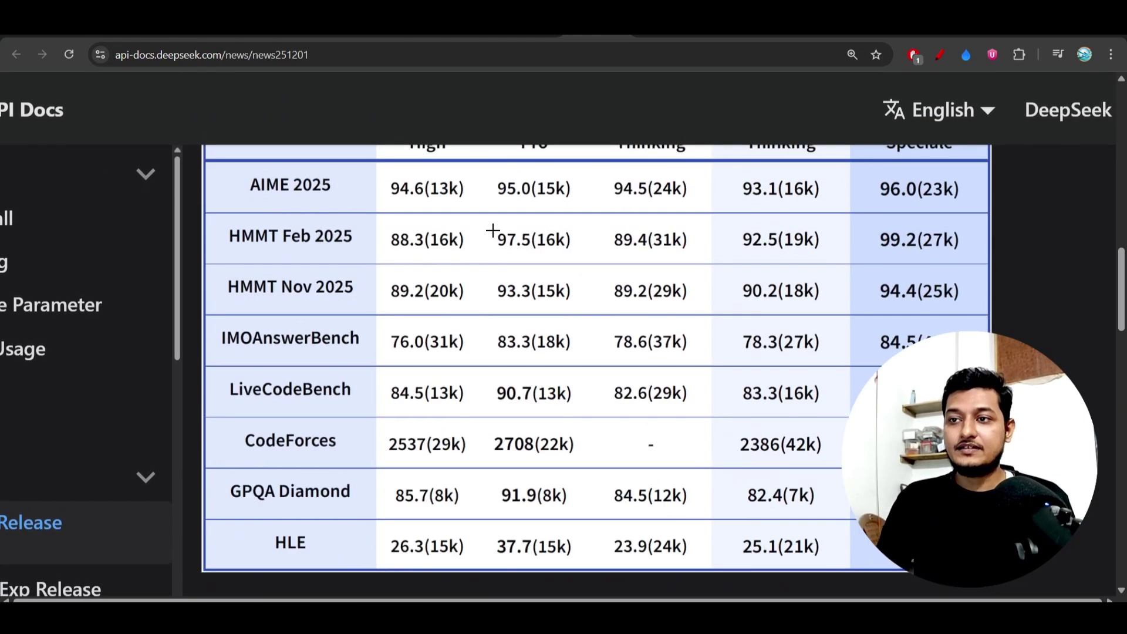